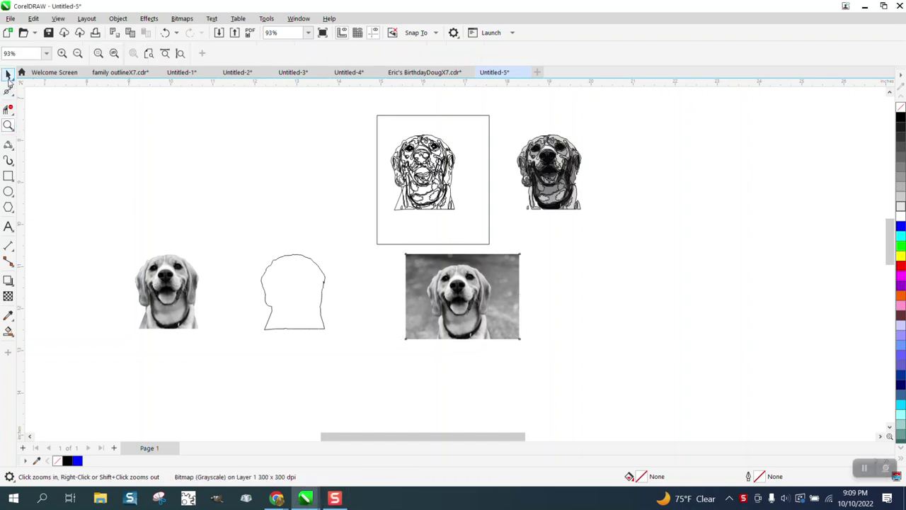
Move the cut-out dog beside the grayscale photo and delete the empty silhouette outline.
click(8, 74)
drag(169, 280, 251, 280)
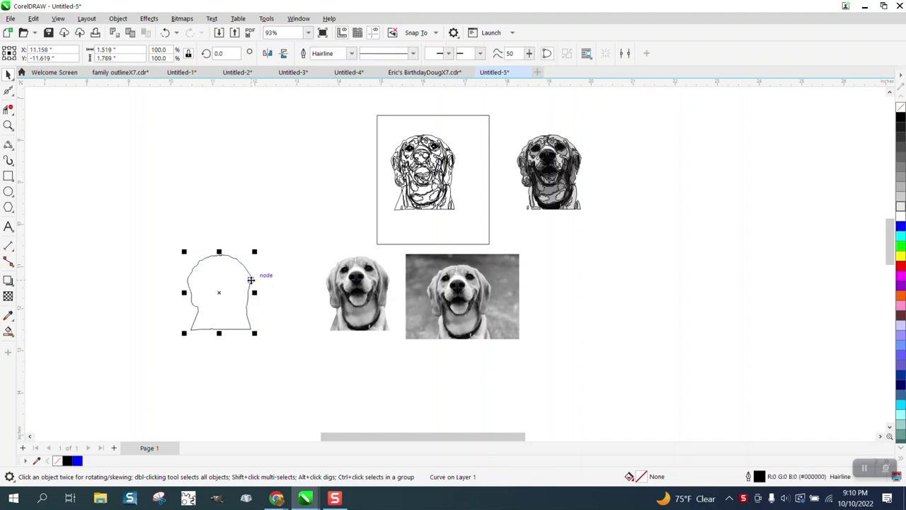
key(Delete)
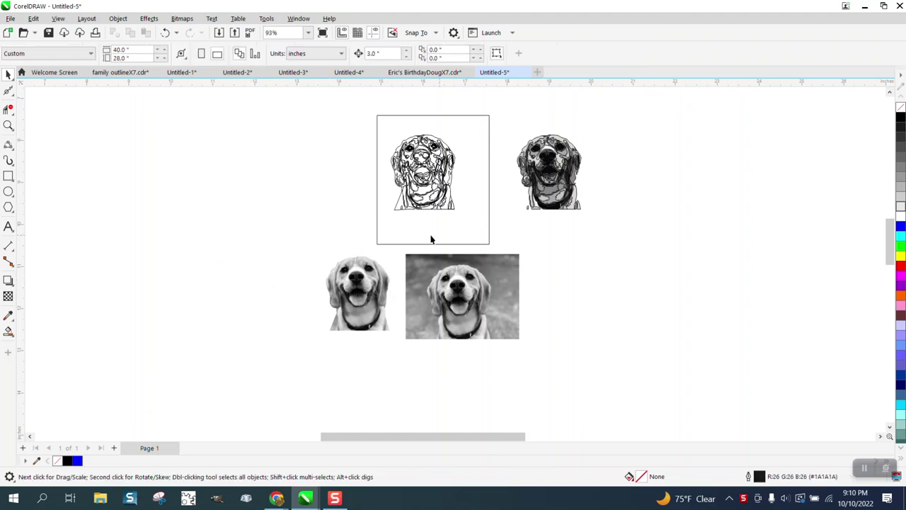
Switch to Chrome, view the sample dog drawings and beagle photo in the photo outlines e-mail, and return to CorelDRAW.
click(9, 125)
mouse_move(276, 497)
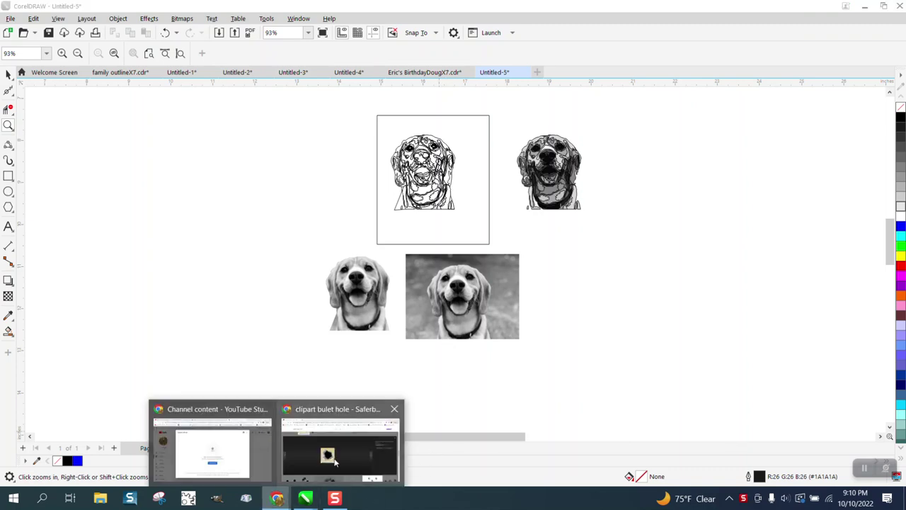
click(237, 456)
click(532, 14)
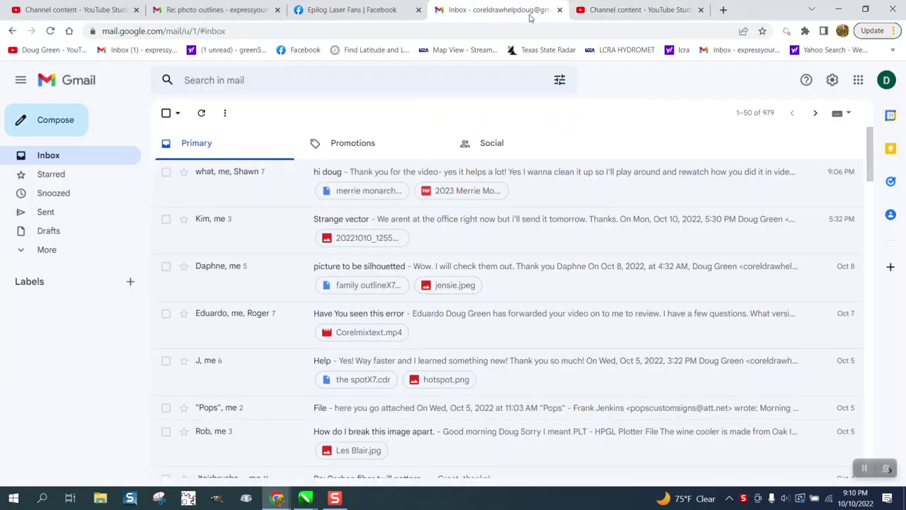
click(216, 15)
scroll(430, 272, up, 4)
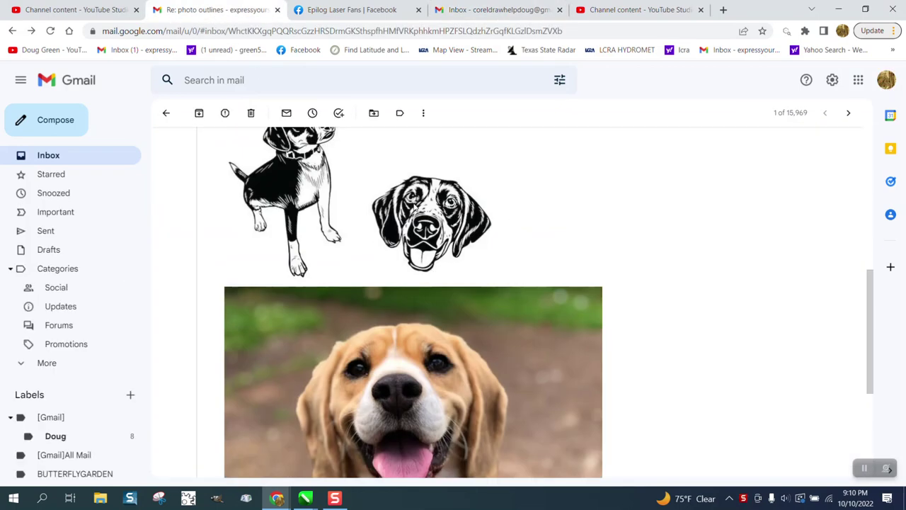
scroll(414, 301, down, 3)
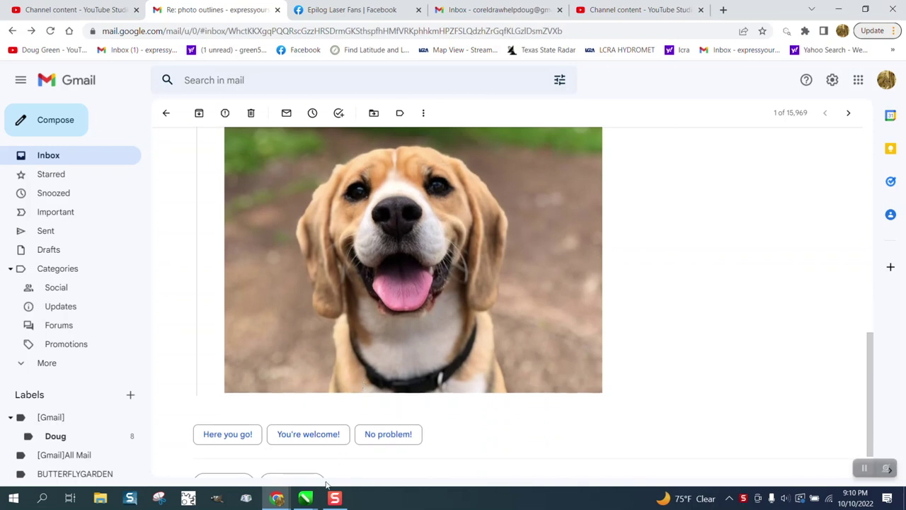
mouse_move(312, 498)
click(809, 453)
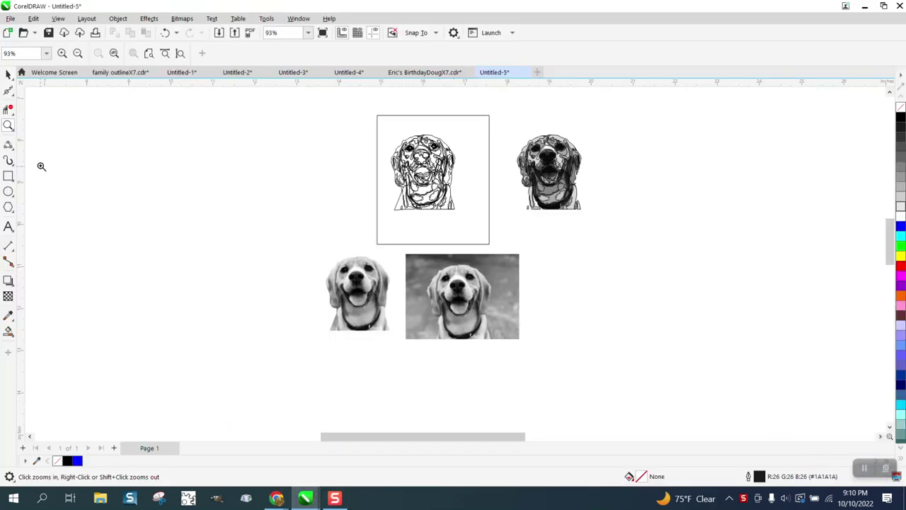
Duplicate the rectangular grayscale beagle photo and shift the copy 6 inches to the right.
drag(314, 232, 435, 348)
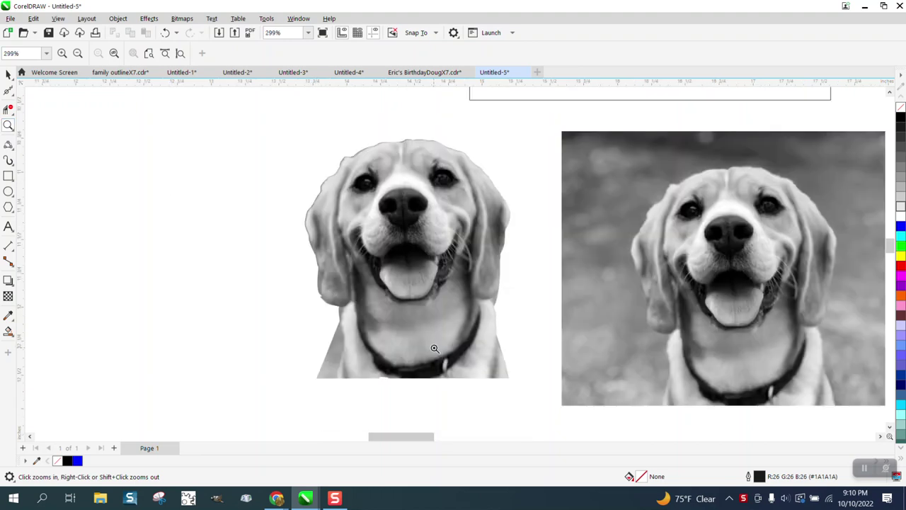
scroll(347, 275, down, 2)
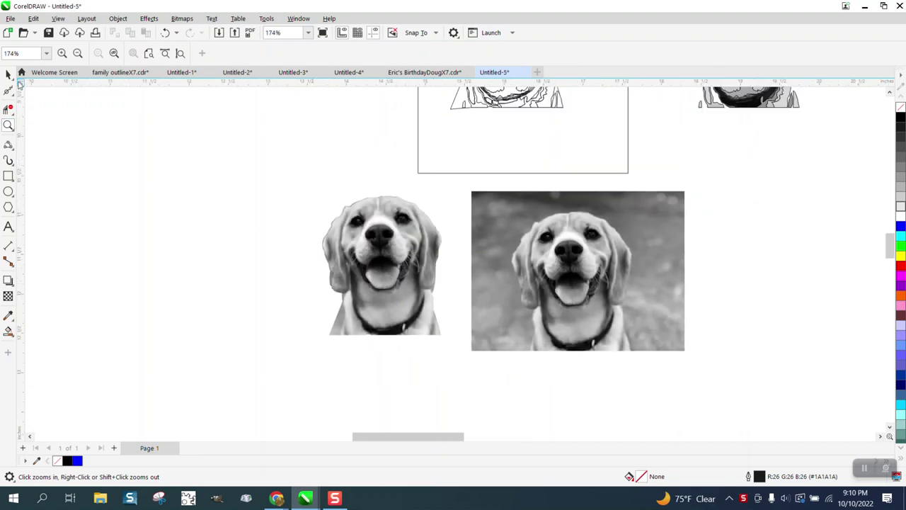
click(7, 75)
scroll(397, 290, down, 2)
click(509, 279)
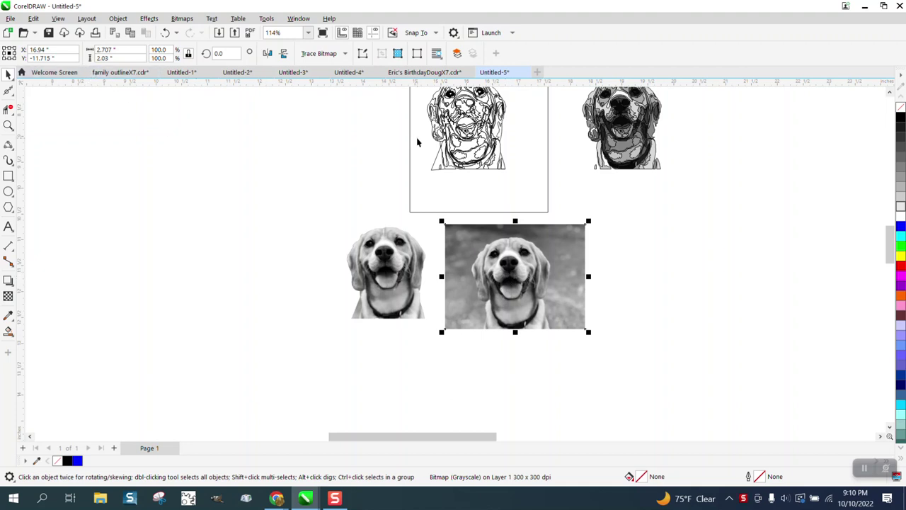
key(plus)
key(shift+Right)
key(shift+Right)
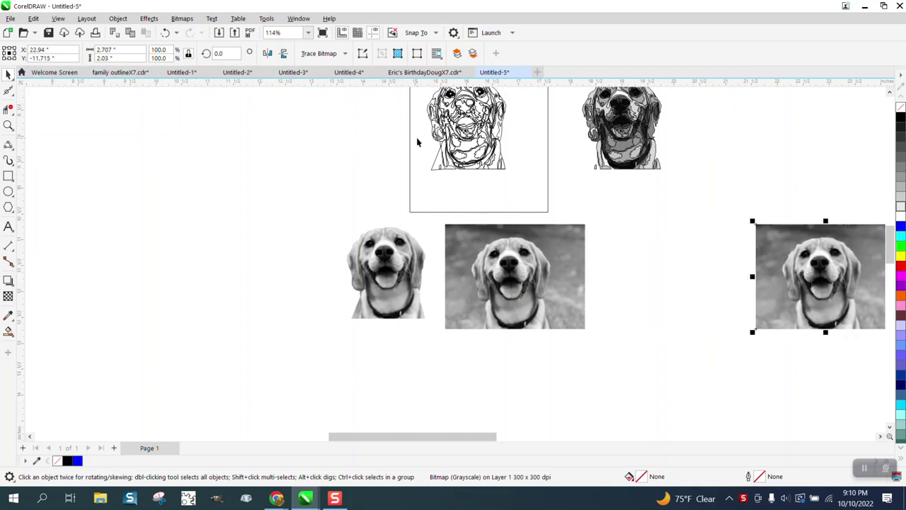
Outline-trace the original grayscale photo as a low quality image with detail 100, and move the trace 3 inches right.
click(517, 267)
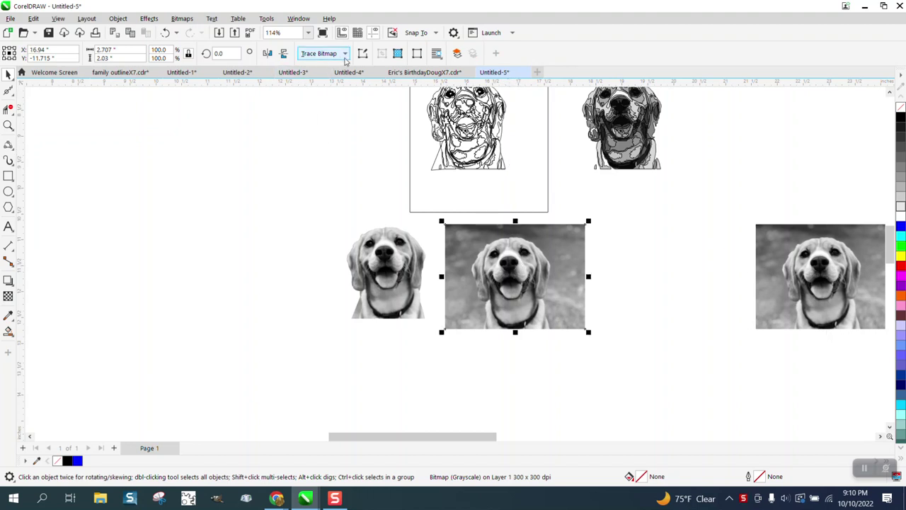
click(346, 55)
mouse_move(339, 95)
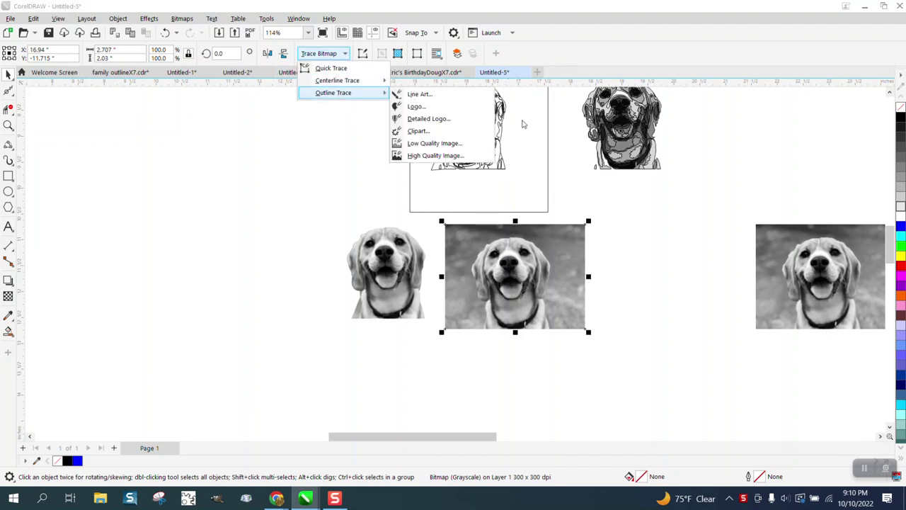
click(434, 143)
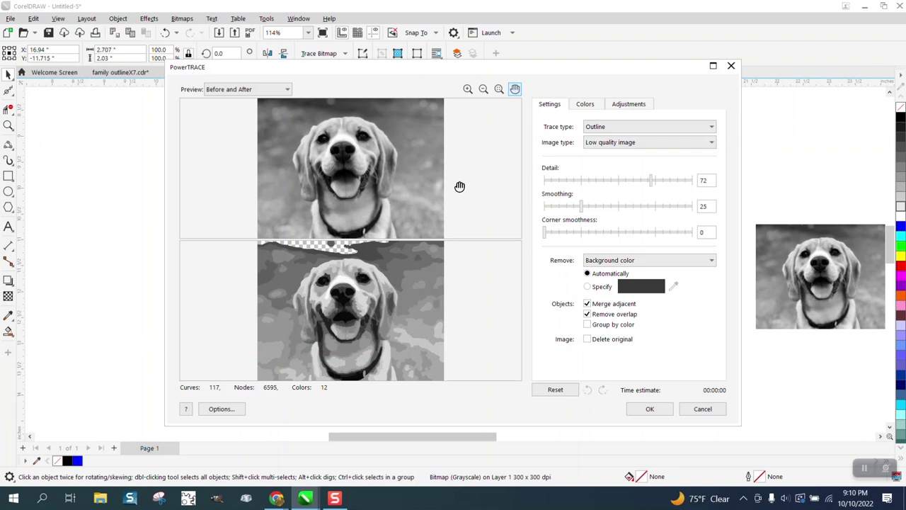
drag(652, 183, 698, 184)
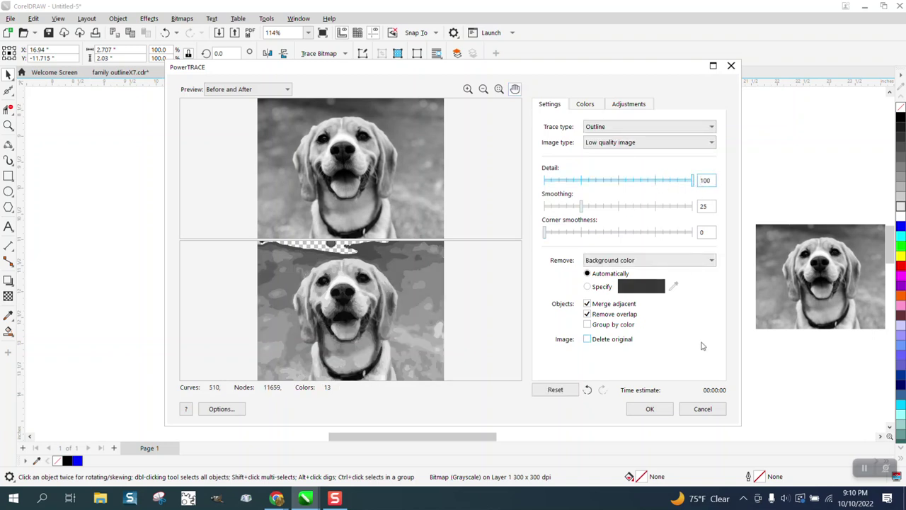
click(652, 409)
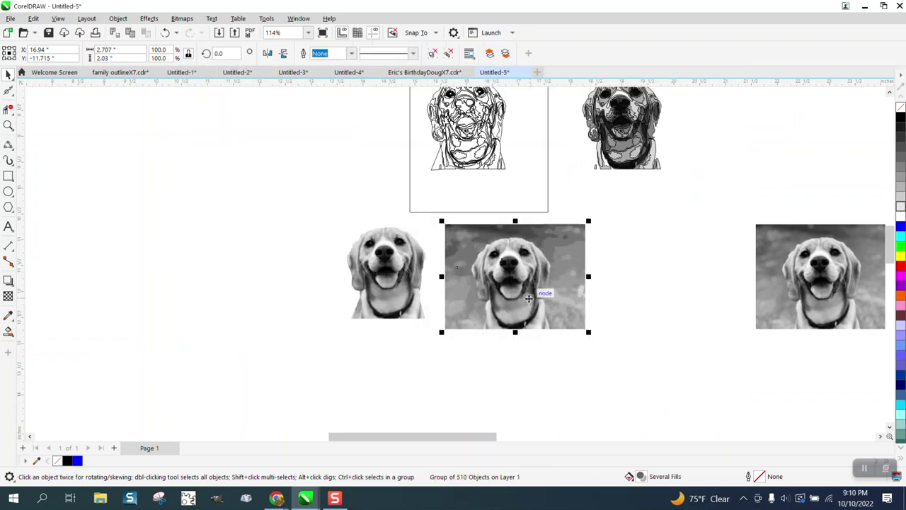
drag(529, 298, 684, 298)
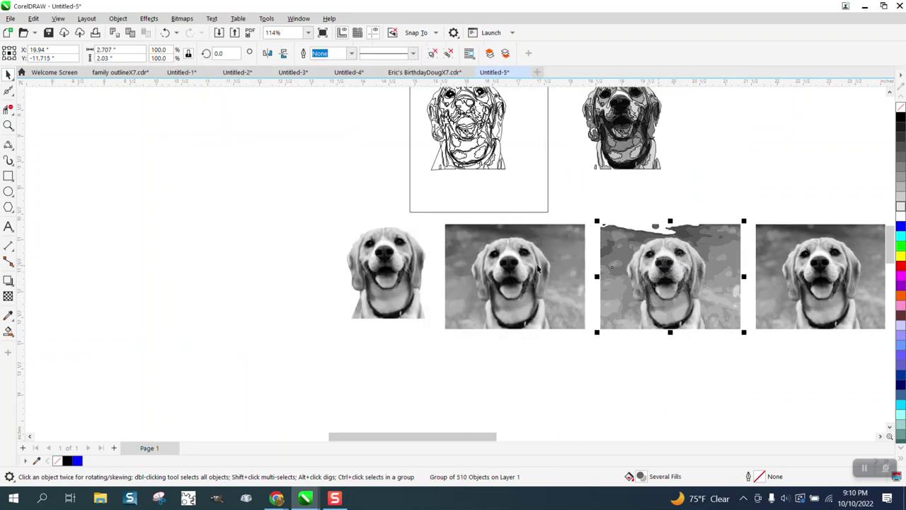
Ungroup the traced beagle image into separate objects.
click(9, 125)
drag(580, 222, 818, 387)
click(6, 73)
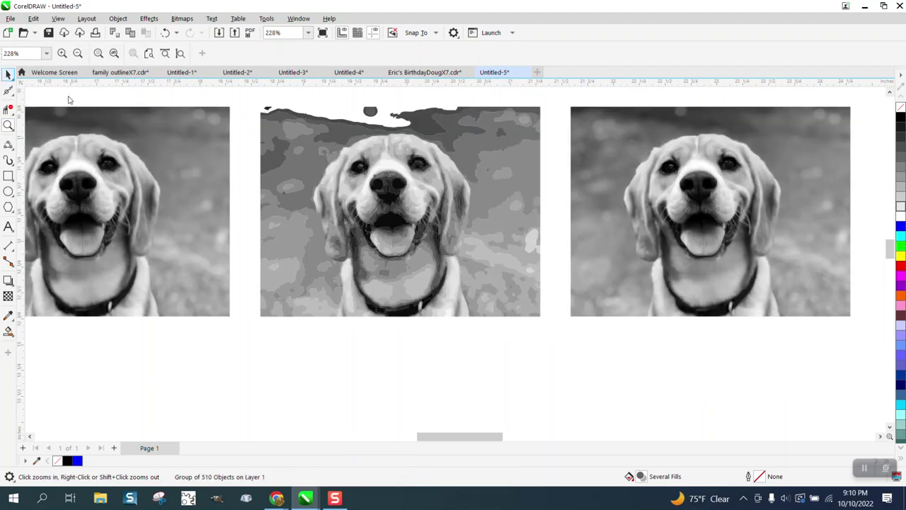
click(294, 148)
click(119, 18)
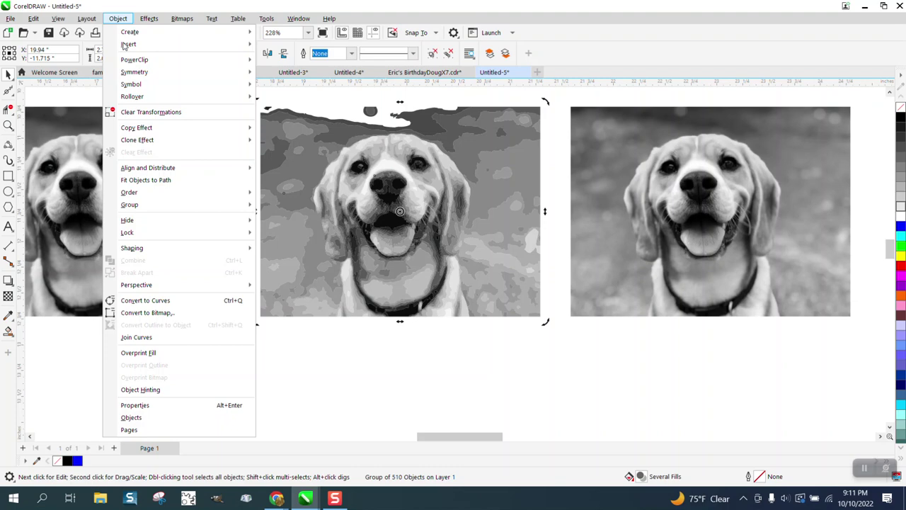
mouse_move(148, 206)
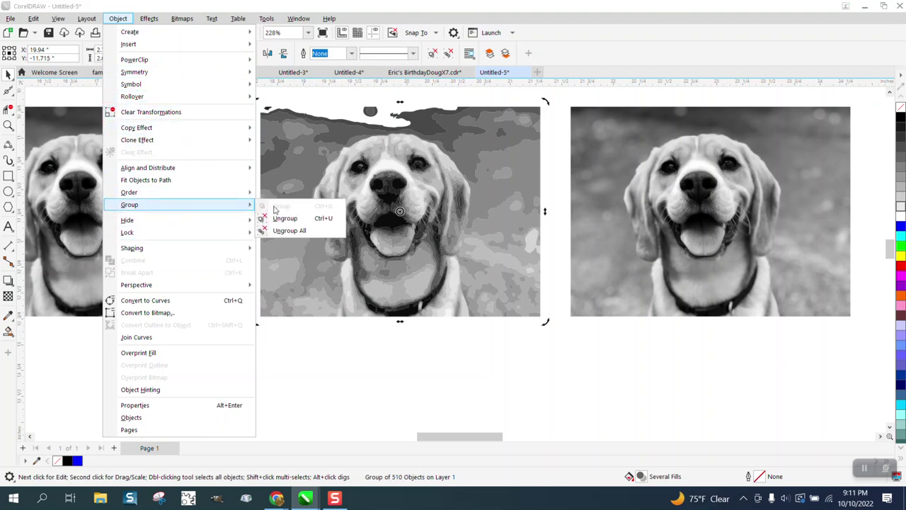
click(279, 210)
click(404, 385)
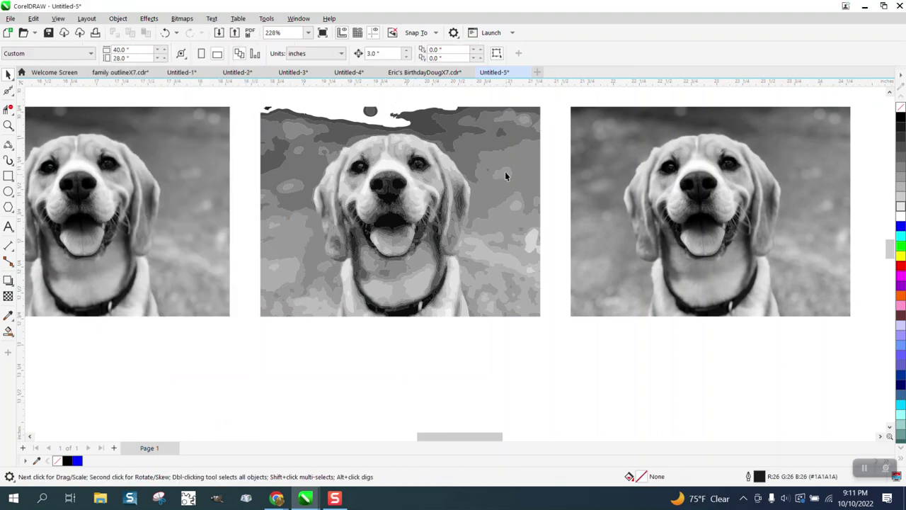
Delete the background objects along the right side of the traced image.
scroll(503, 168, down, 2)
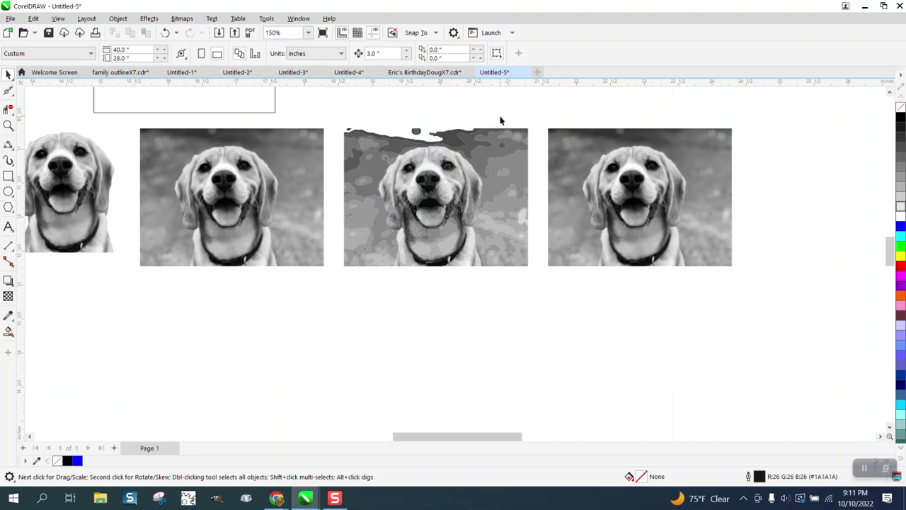
drag(535, 275, 537, 275)
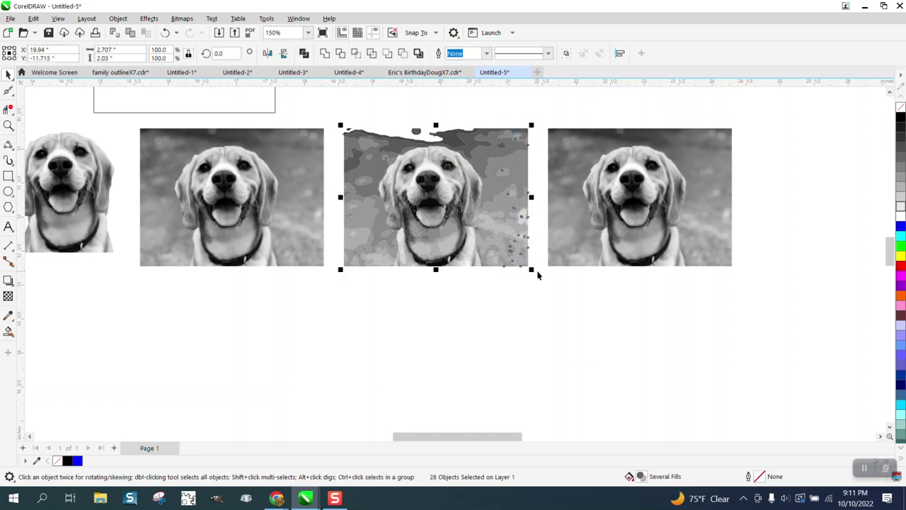
key(Delete)
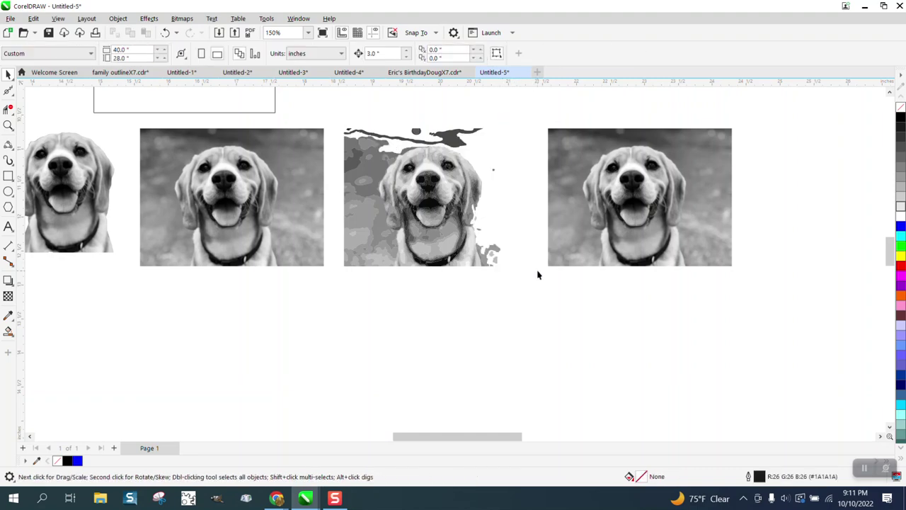
Delete the dark background strips above the traced dog's head and the large background shape at the upper left.
click(457, 144)
key(Delete)
click(418, 131)
key(Delete)
click(406, 147)
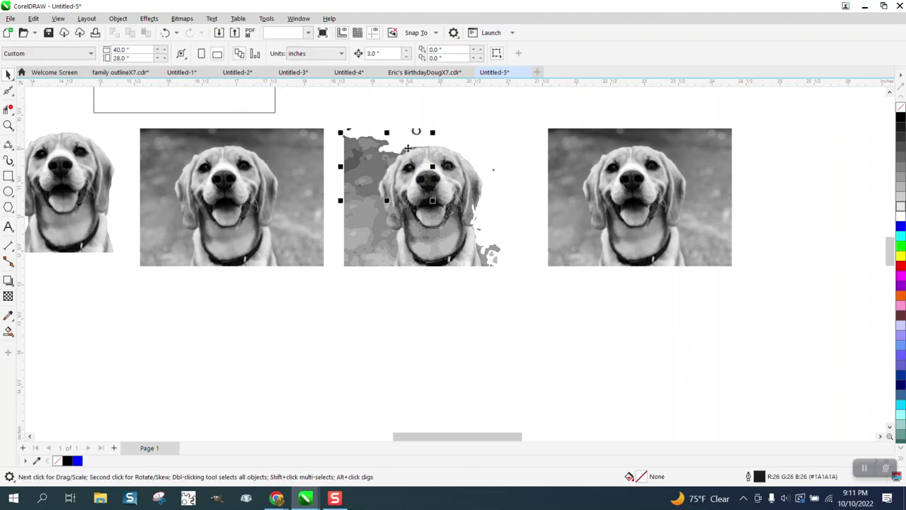
key(Delete)
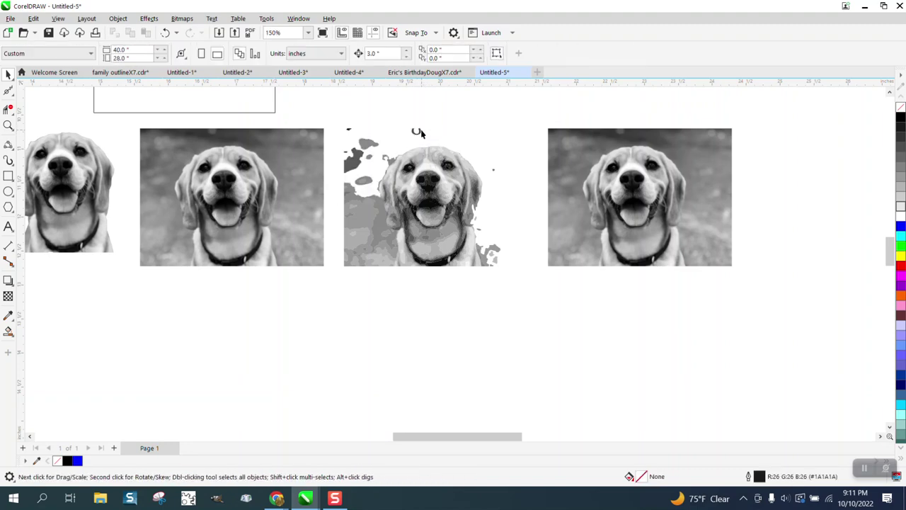
Delete the large gray background shapes to the left of the traced dog's face and chest.
click(390, 164)
key(Delete)
click(361, 212)
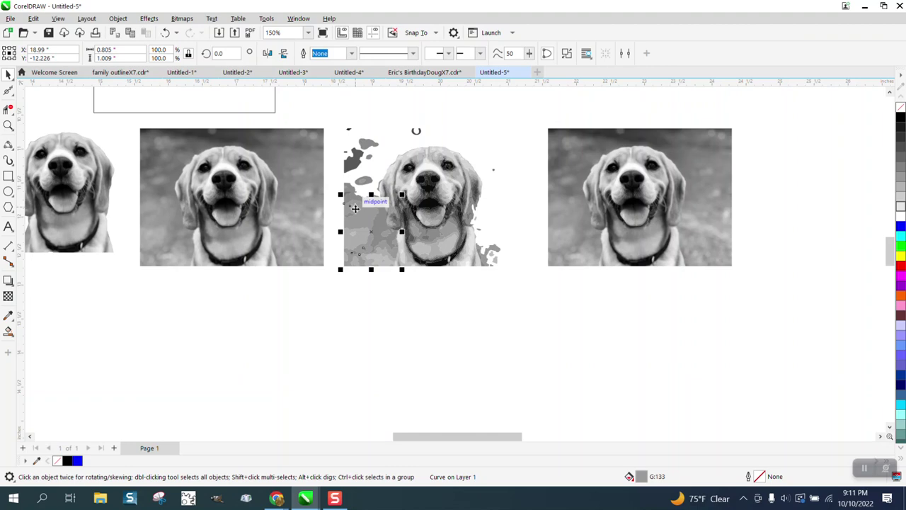
key(Delete)
click(378, 237)
key(Delete)
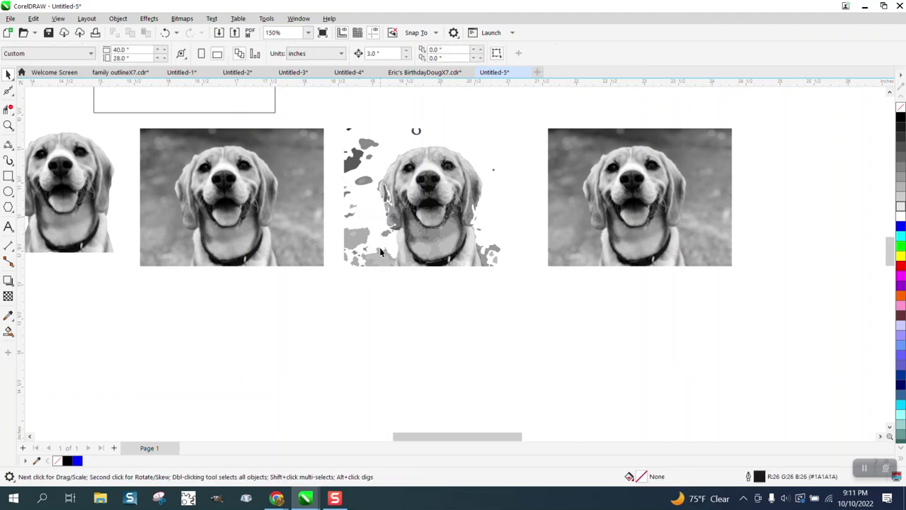
click(379, 255)
key(Delete)
Delete leftover background fragments above the traced dog's head and to the upper left of it.
click(347, 164)
key(Delete)
click(414, 132)
key(Delete)
drag(358, 199, 370, 213)
key(Delete)
click(368, 144)
key(Delete)
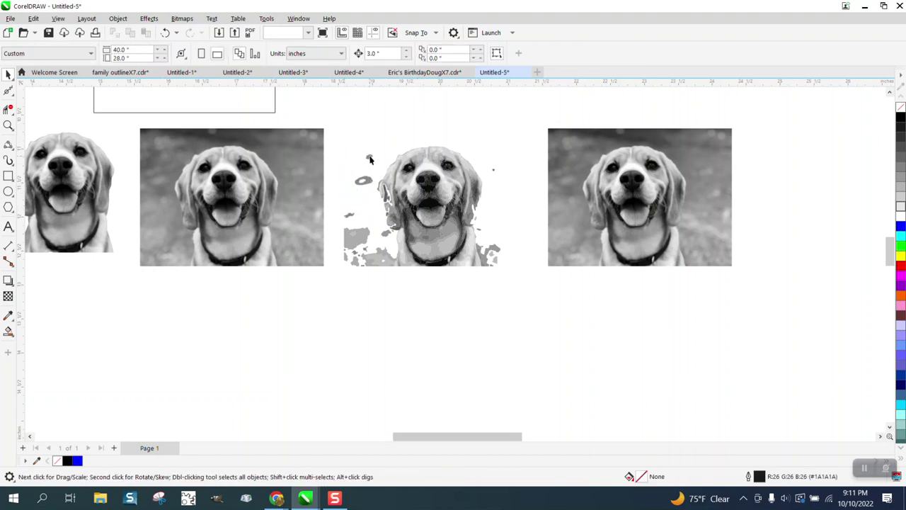
click(369, 157)
key(Delete)
Delete the remaining background fragments to the right of the traced dog's shoulder and ear.
click(495, 256)
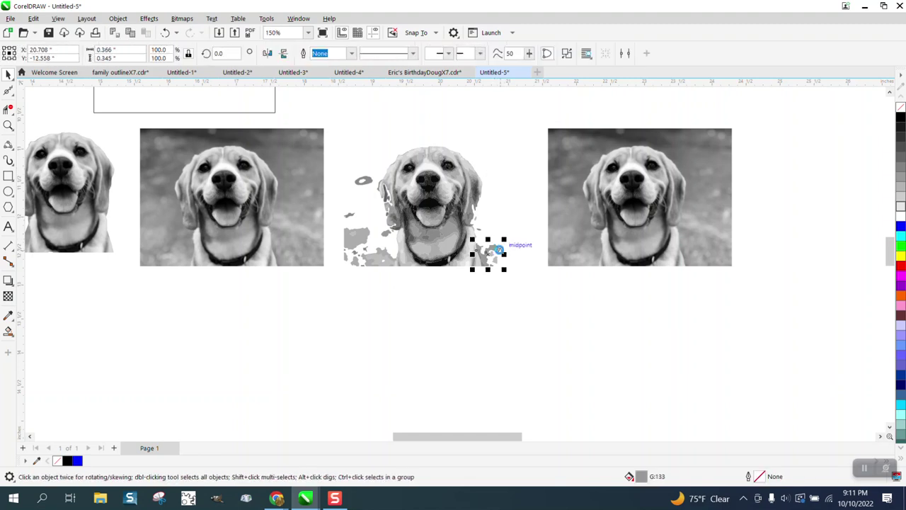
key(Delete)
click(480, 254)
key(Delete)
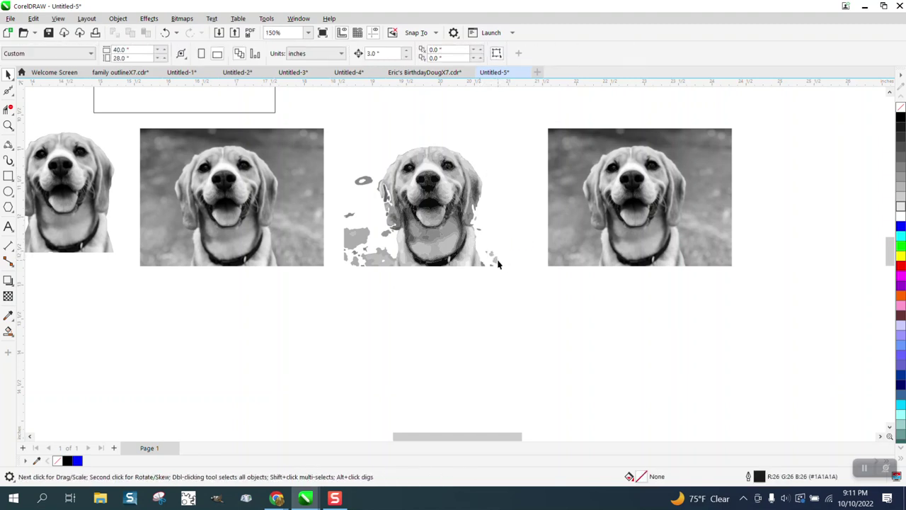
click(497, 263)
key(Delete)
click(485, 266)
key(Delete)
click(482, 236)
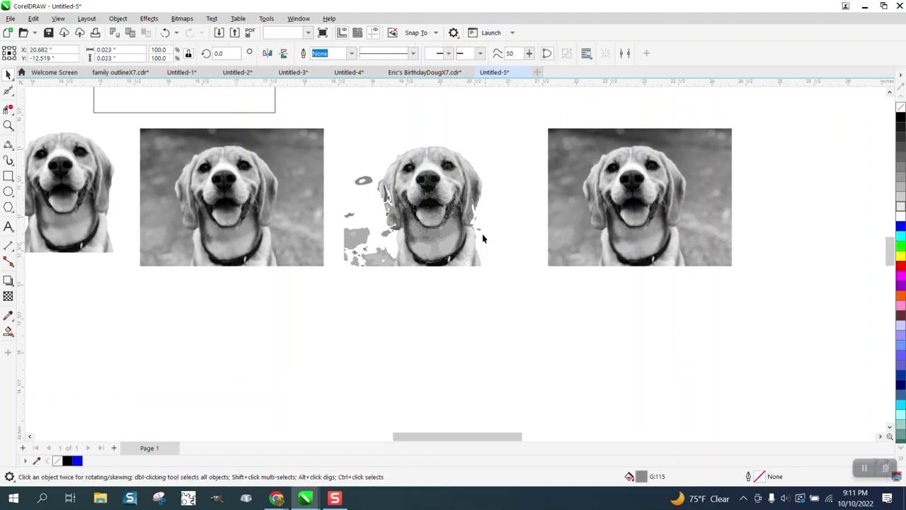
key(Delete)
click(481, 227)
key(Delete)
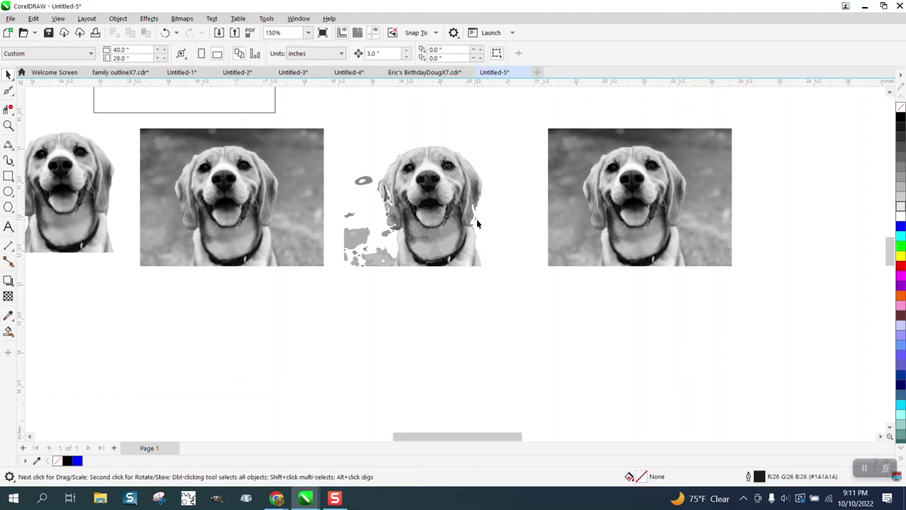
click(477, 220)
key(Delete)
Delete the gray background pieces beside the left ear and at the lower left of the traced dog's chest.
click(385, 235)
key(Delete)
click(385, 262)
key(Delete)
Try deleting the light gray patch left of the traced dog's chest, and undo that deletion.
click(358, 240)
key(Delete)
key(Delete)
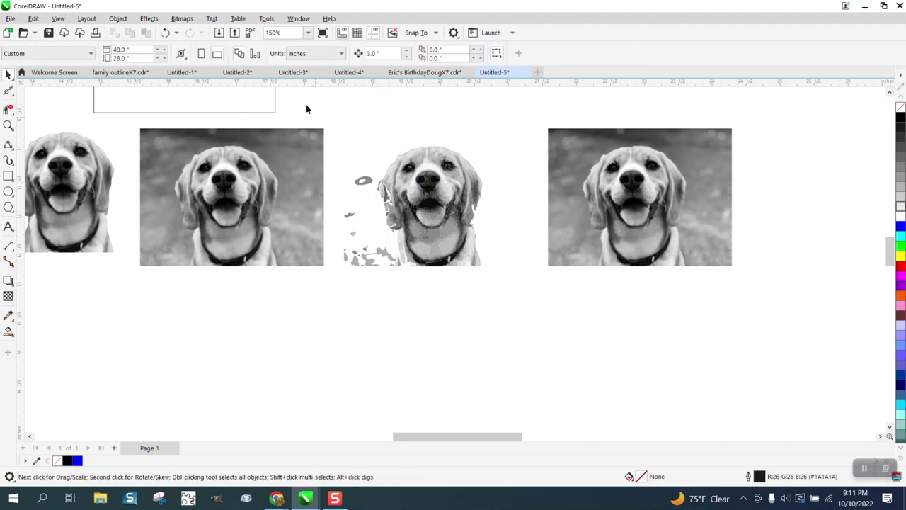
click(164, 32)
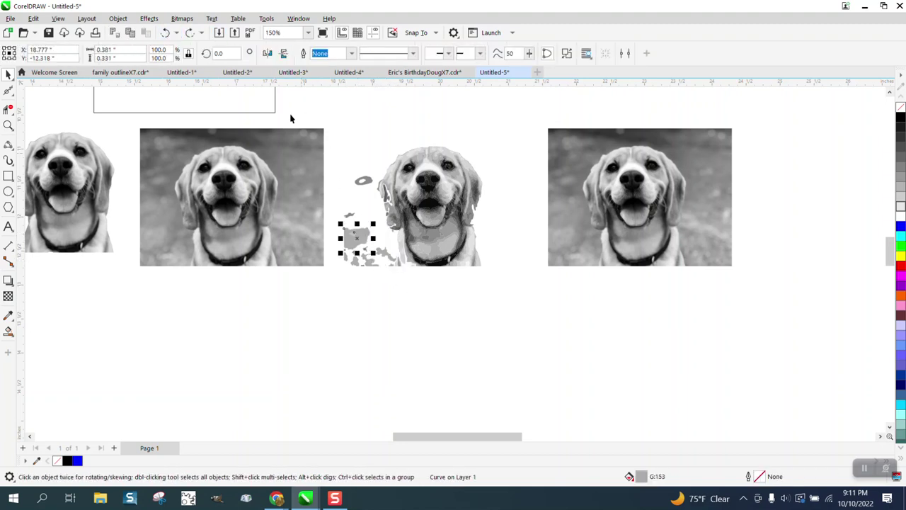
Delete the gray patch left of the traced dog's chest, plus the ring-shaped piece and small fragment above it.
click(168, 34)
click(386, 268)
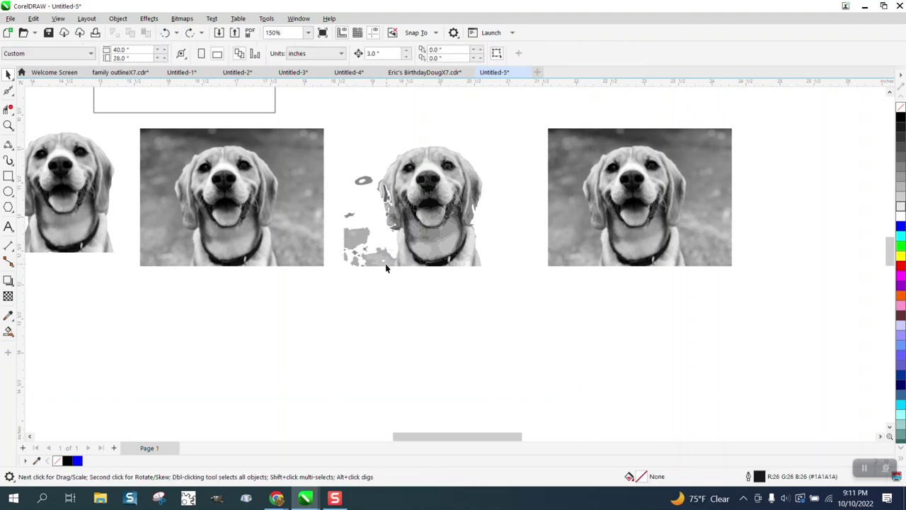
click(358, 237)
key(Delete)
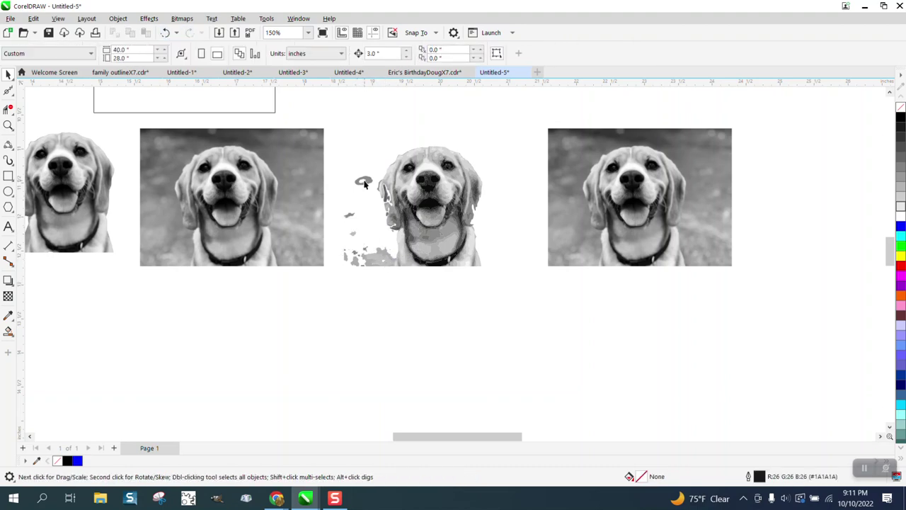
click(364, 180)
key(Delete)
click(352, 214)
key(Delete)
Delete the small scattered fragments to the lower left of the traced dog's chest.
click(353, 239)
click(356, 261)
click(352, 235)
key(Delete)
click(352, 257)
key(Delete)
click(344, 250)
key(Delete)
click(364, 248)
key(Delete)
click(362, 261)
key(Delete)
Delete the gray background sliver along the outer edge of the traced dog's left ear.
click(386, 262)
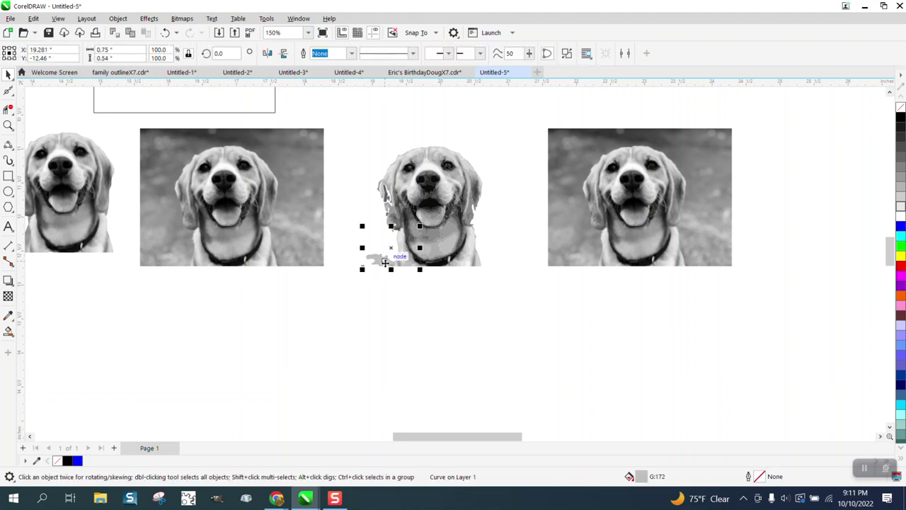
click(378, 188)
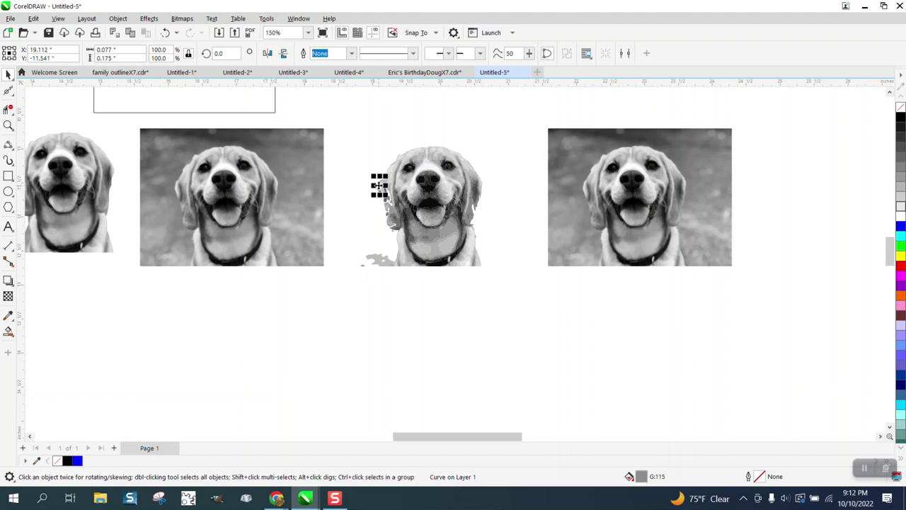
key(Delete)
Duplicate the whole traced dog below itself, and give the original no fill and a black outline.
drag(358, 125, 540, 323)
key(ctrl+d)
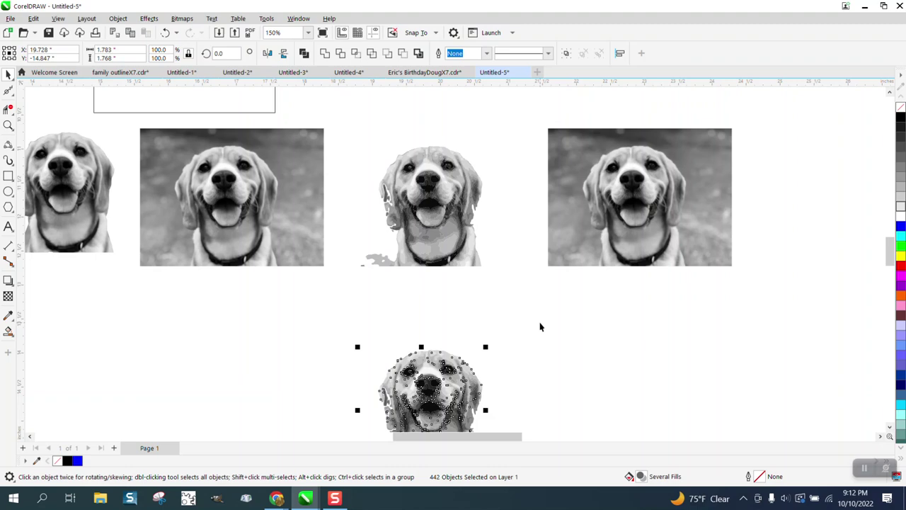
key(ctrl+z)
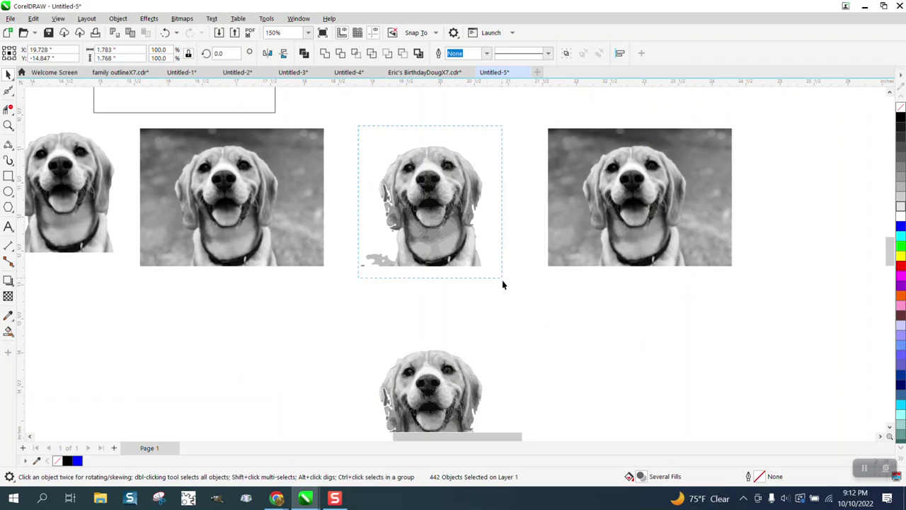
click(900, 107)
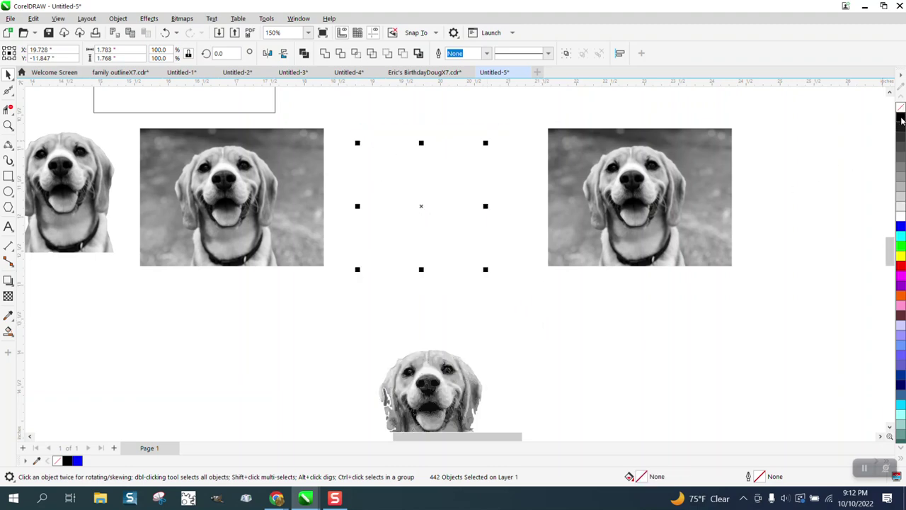
right_click(900, 116)
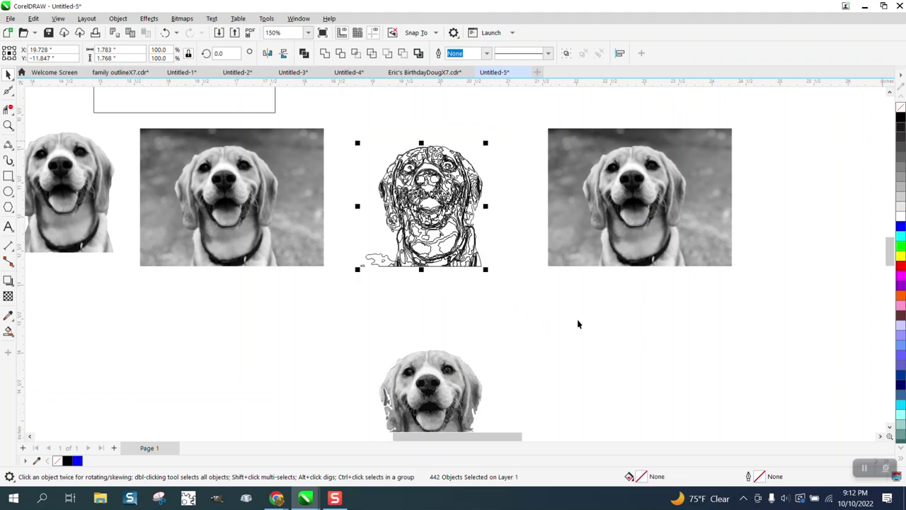
Delete the nodes of the stray contour to the left of the outlined dog's chest with the Shape tool.
click(8, 124)
drag(501, 295, 502, 295)
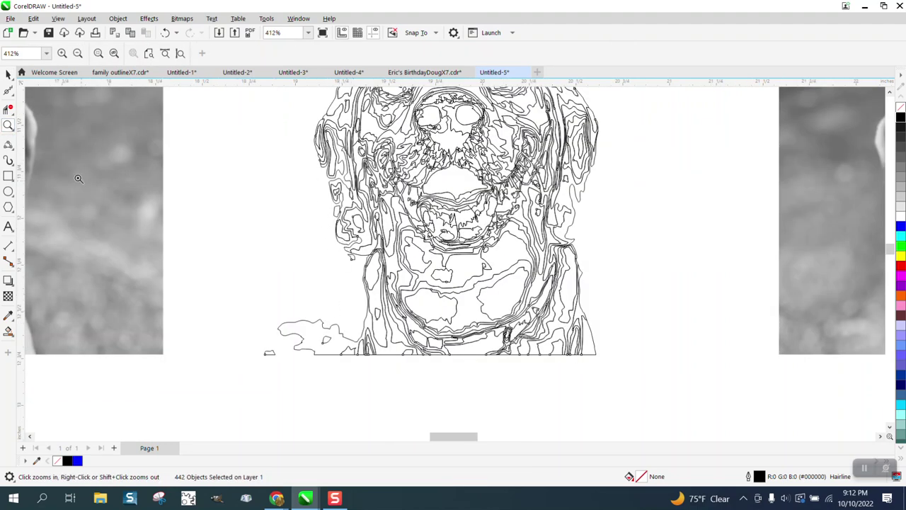
click(13, 96)
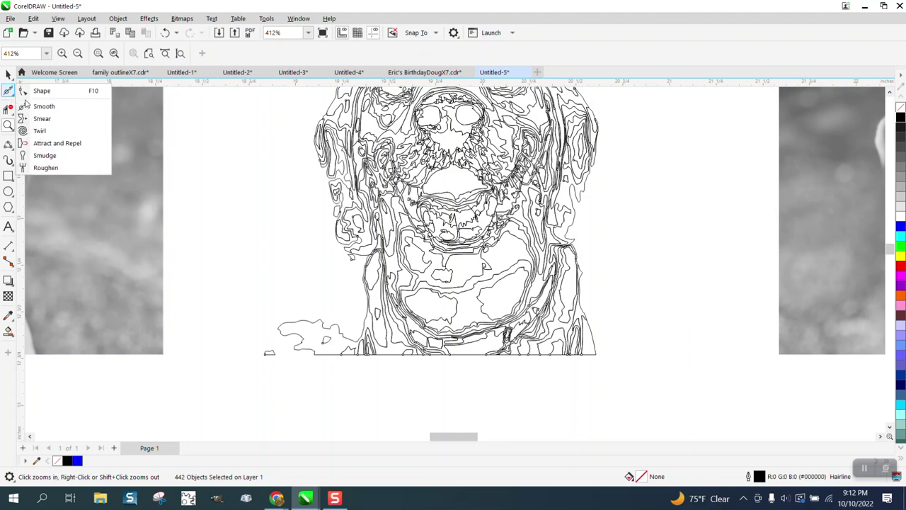
click(41, 89)
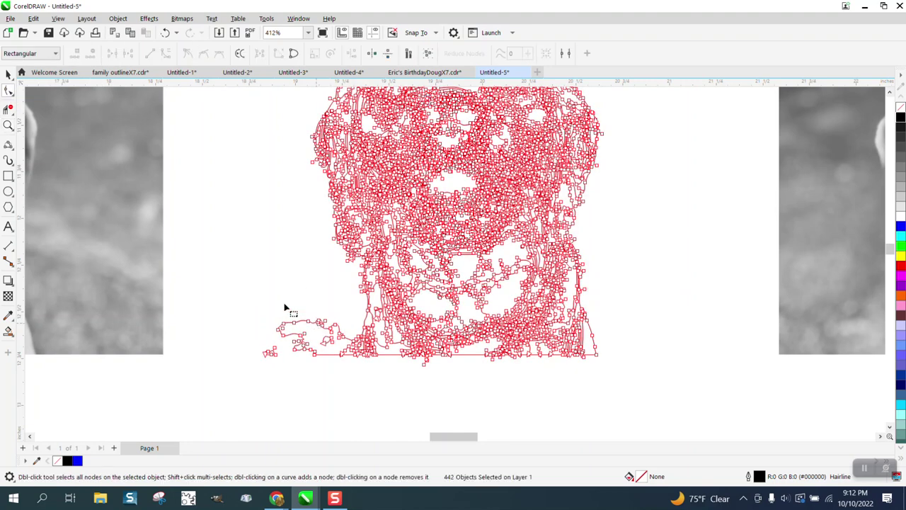
drag(279, 298, 292, 343)
drag(255, 273, 341, 375)
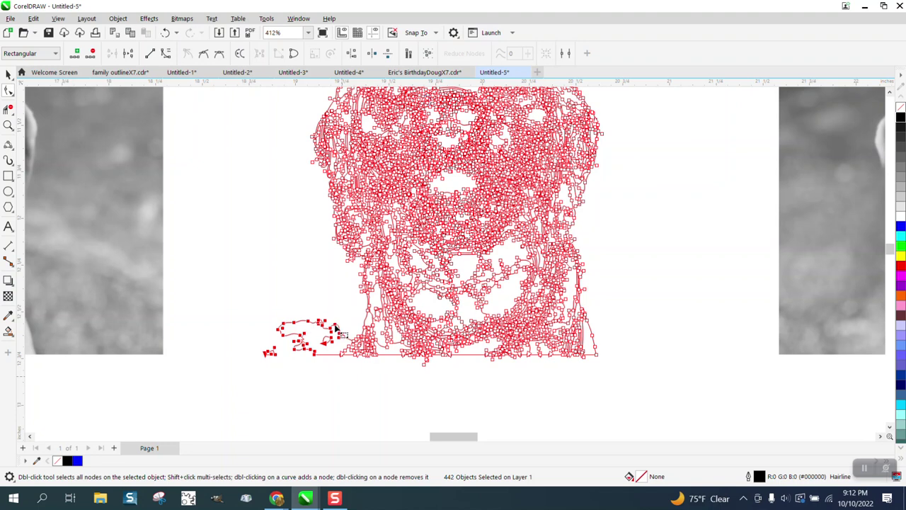
key(Delete)
Remove the leftover segments at the lower-left corner of the dog's chest outline with the Virtual Segment Delete tool.
click(8, 125)
click(334, 325)
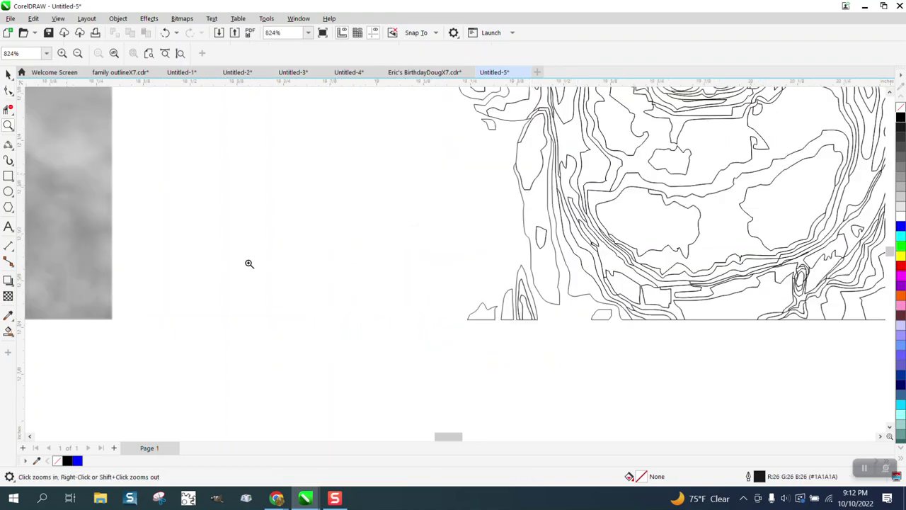
scroll(295, 279, down, 1)
scroll(140, 227, down, 1)
scroll(230, 255, down, 1)
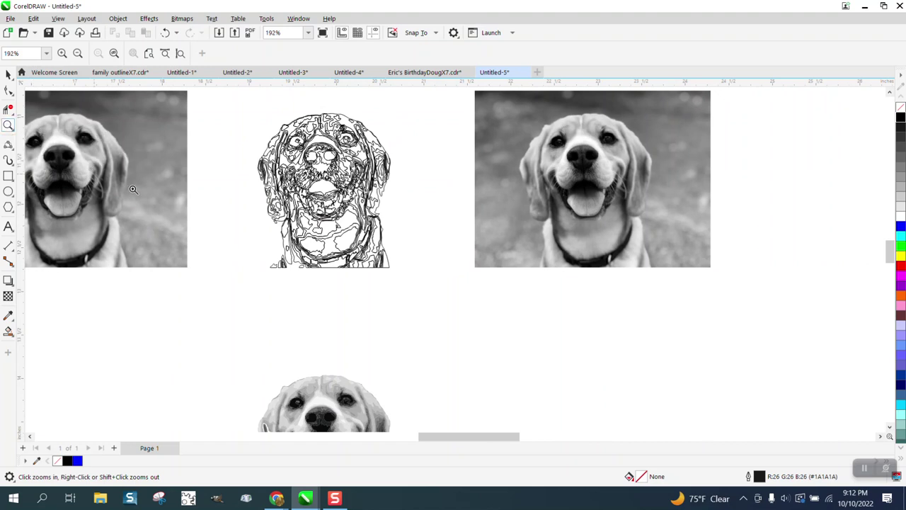
drag(230, 228, 342, 302)
click(8, 109)
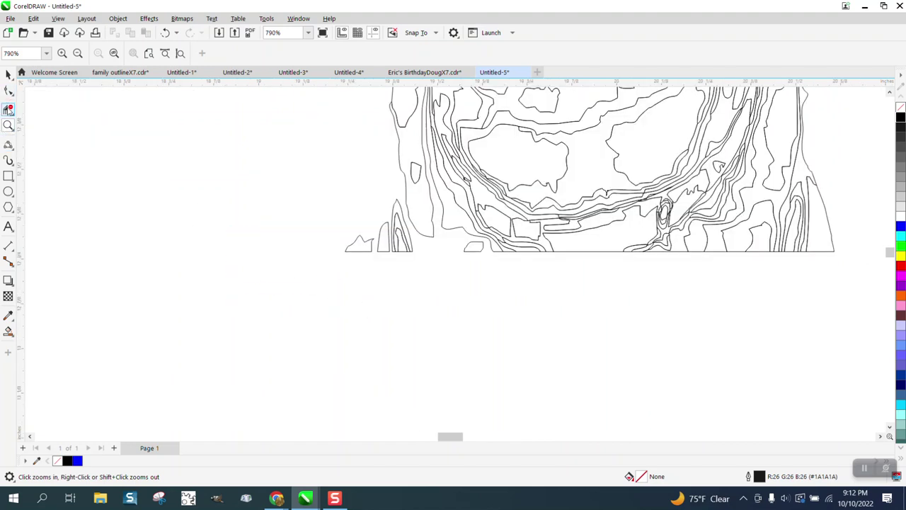
drag(375, 253, 375, 255)
drag(378, 197, 405, 252)
scroll(394, 289, down, 1)
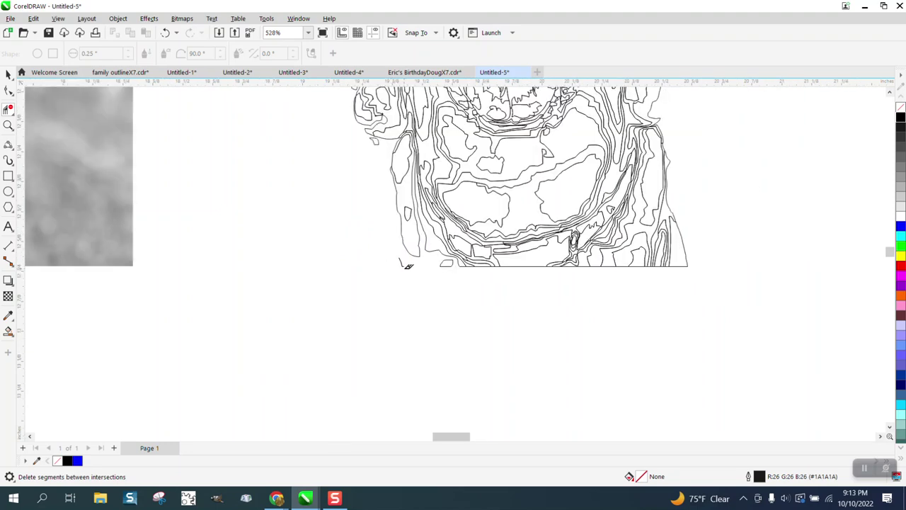
scroll(380, 297, down, 3)
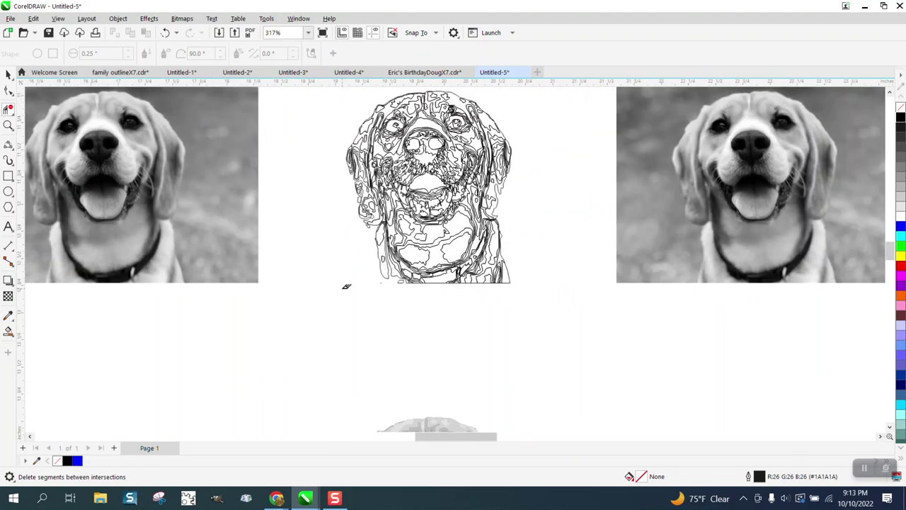
Draw a 3-point curve about 0.05 by 0.257 inches along the open lower edge of the dog's right ear.
click(8, 125)
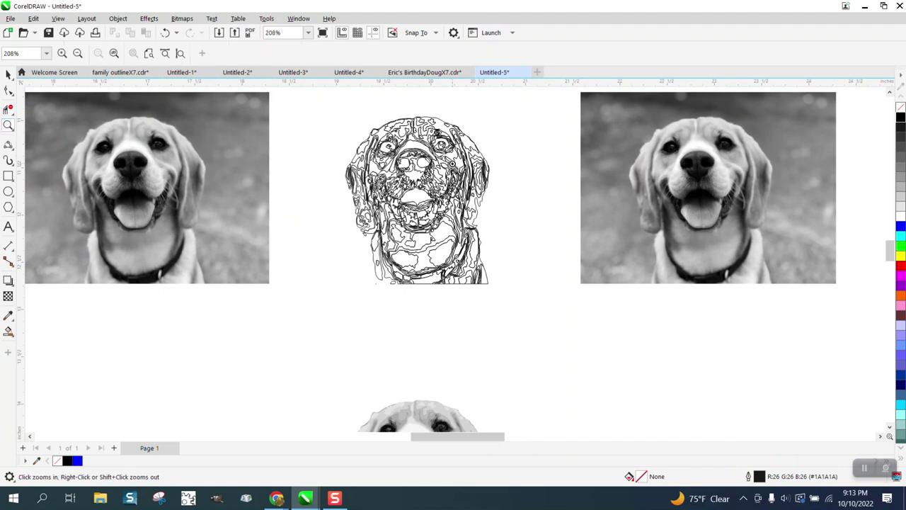
drag(451, 160, 533, 263)
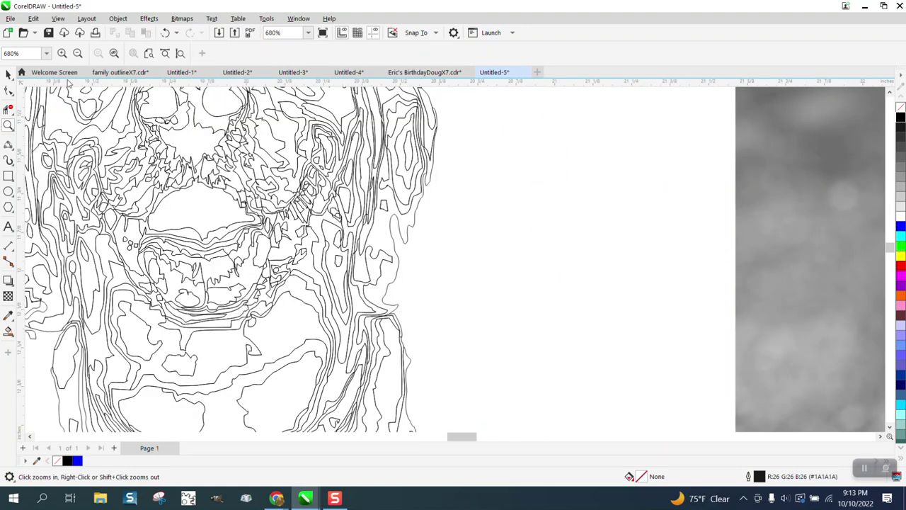
click(10, 149)
click(53, 216)
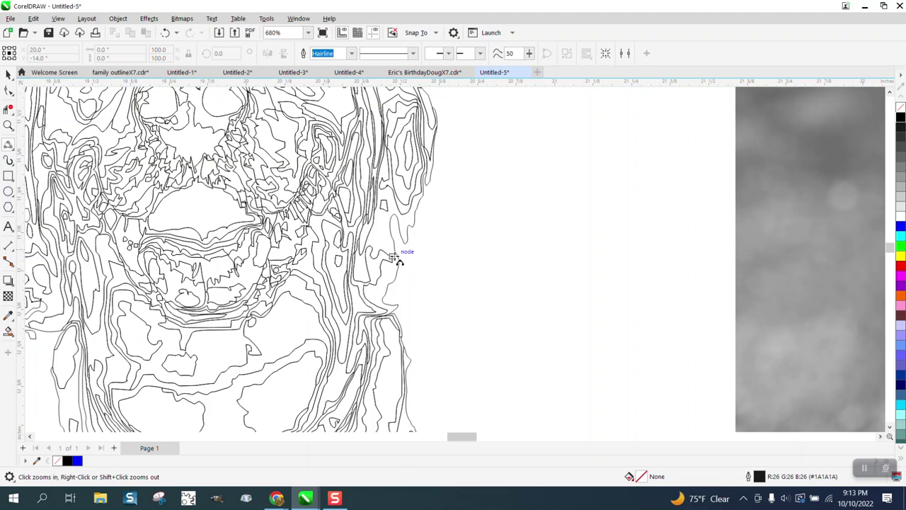
drag(415, 227, 399, 304)
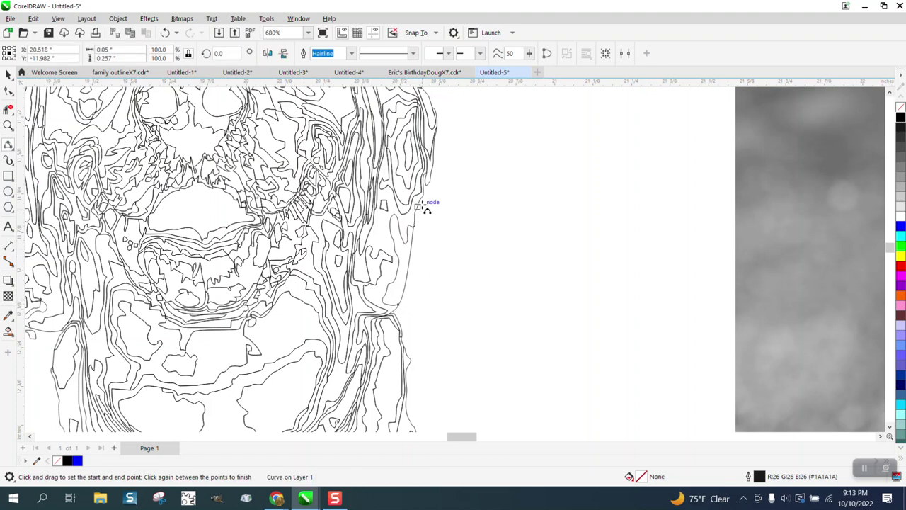
Close the small gap higher on the right ear's edge with a 3-point curve about 0.013 by 0.028 inches.
click(9, 125)
drag(387, 192, 486, 219)
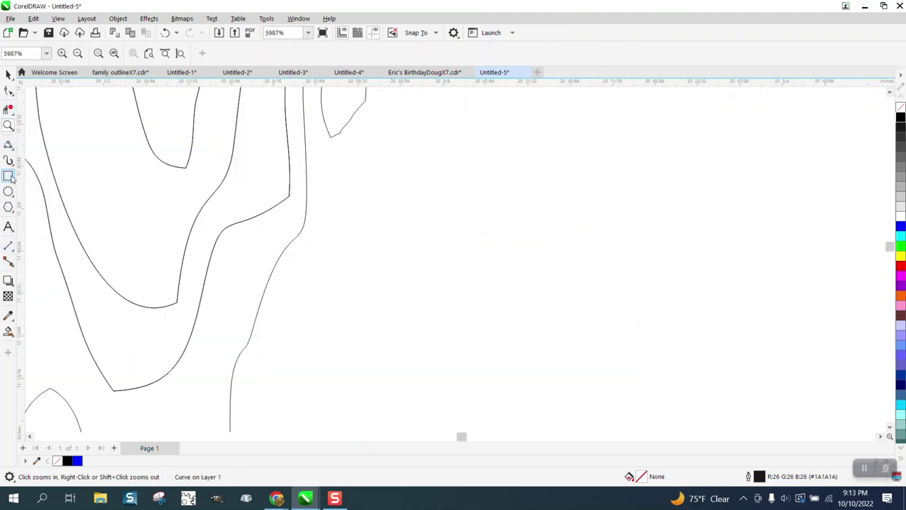
click(8, 145)
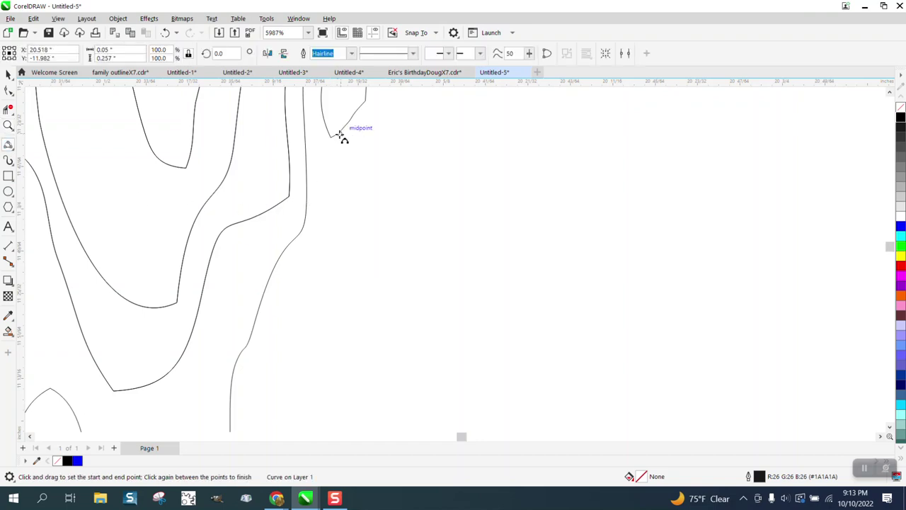
drag(340, 135, 312, 211)
scroll(326, 210, down, 8)
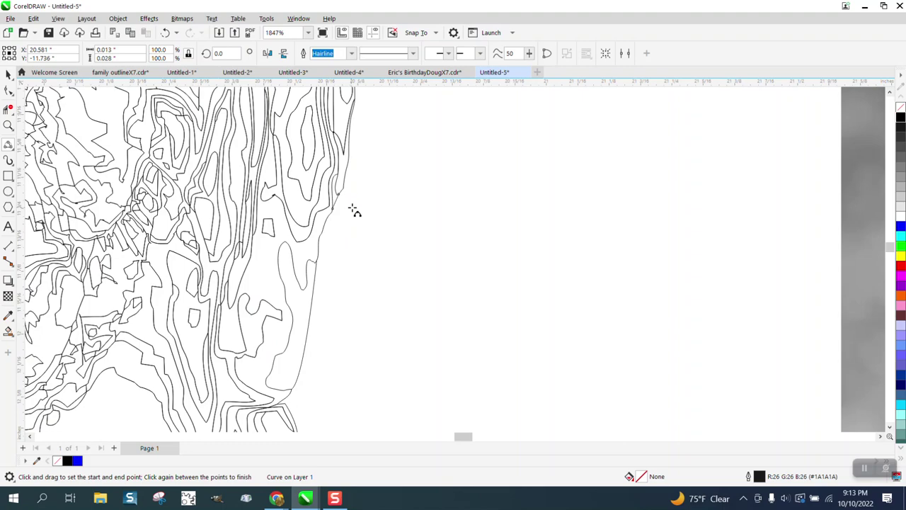
scroll(357, 210, down, 4)
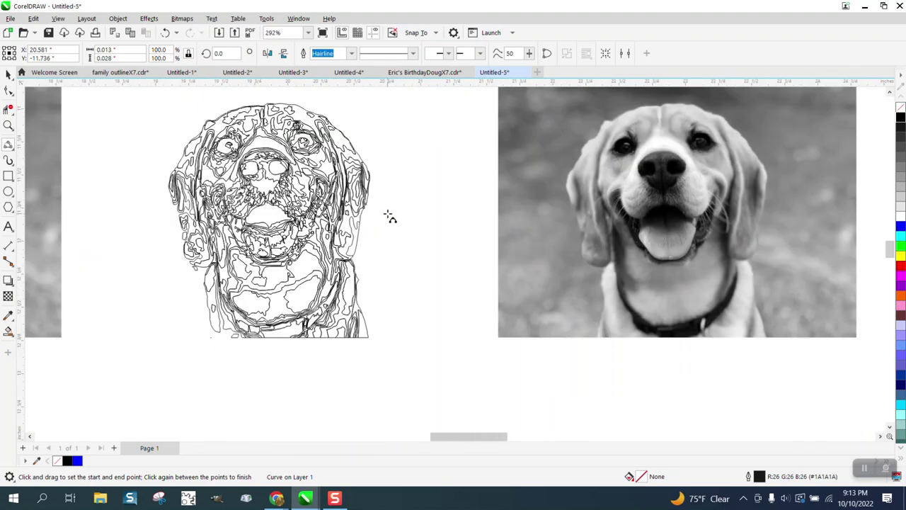
Draw a 3-point curve about 0.077 by 0.362 inches along the left ear's open outer edge and a short one at its lower tip.
click(8, 125)
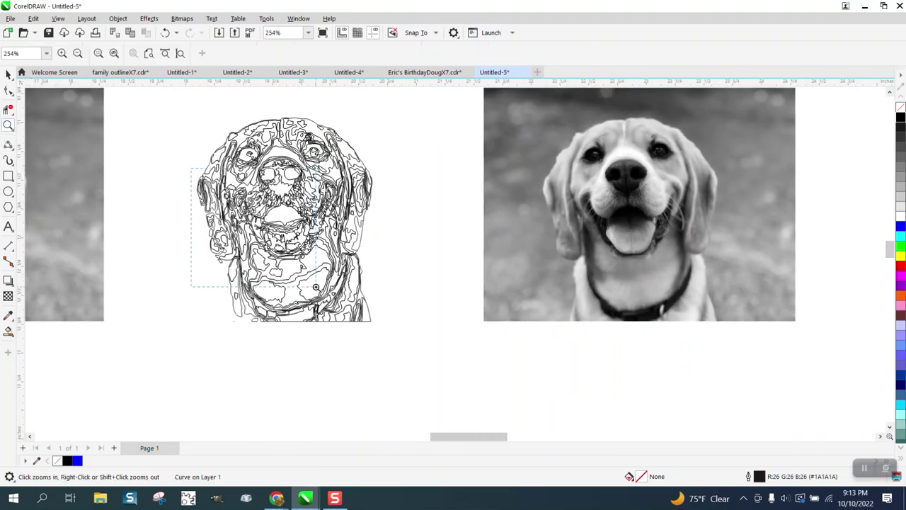
drag(192, 169, 316, 287)
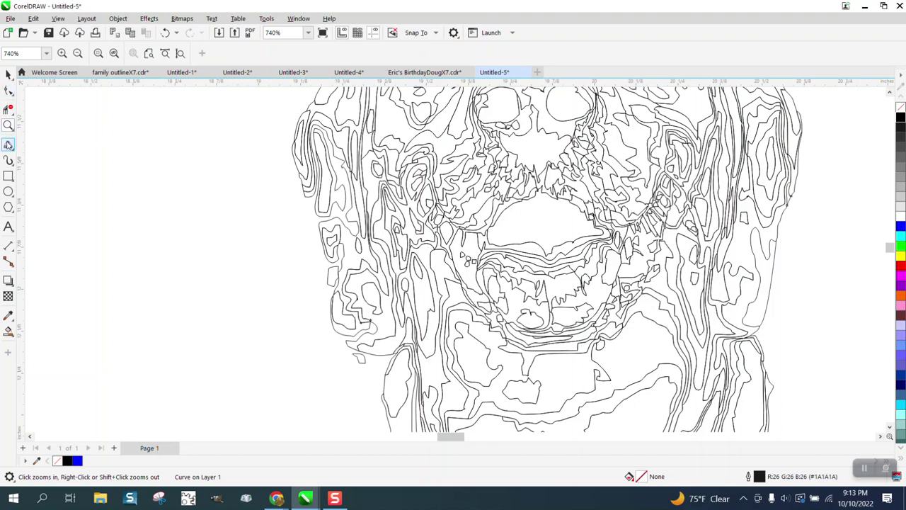
click(9, 147)
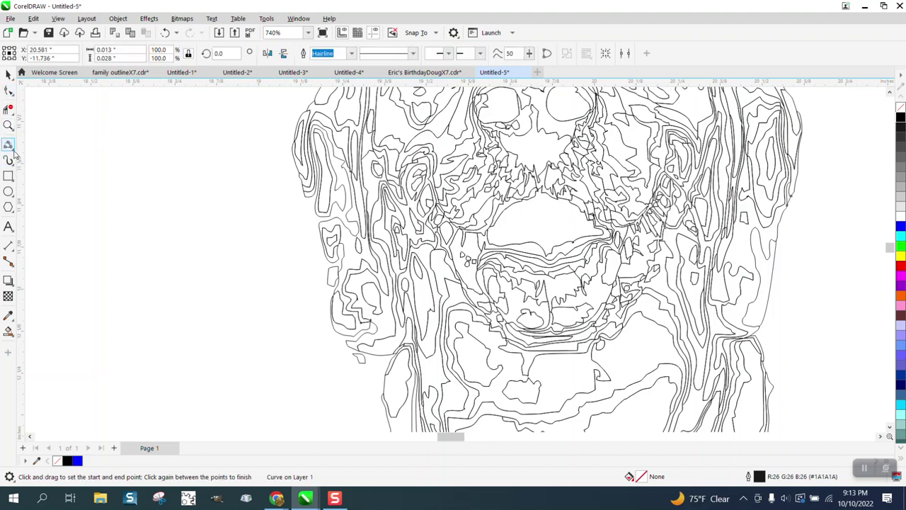
click(12, 148)
click(52, 219)
drag(309, 201, 331, 316)
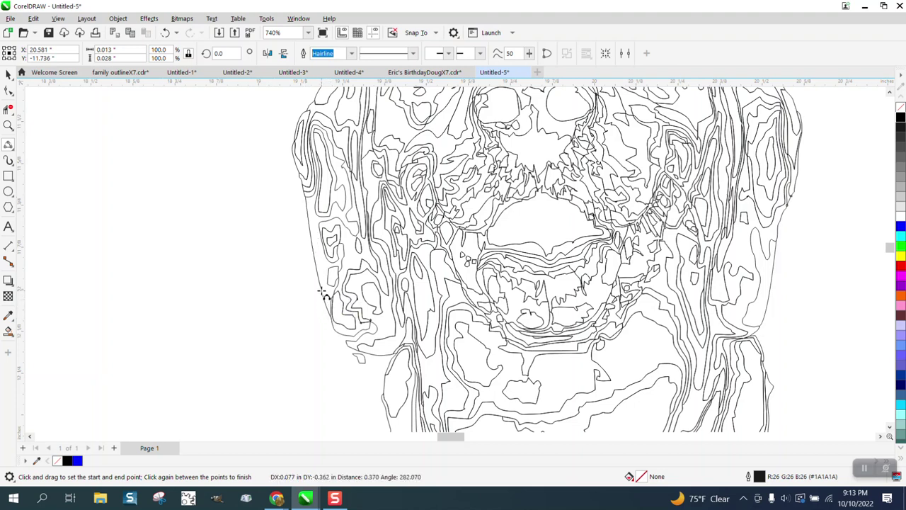
click(327, 283)
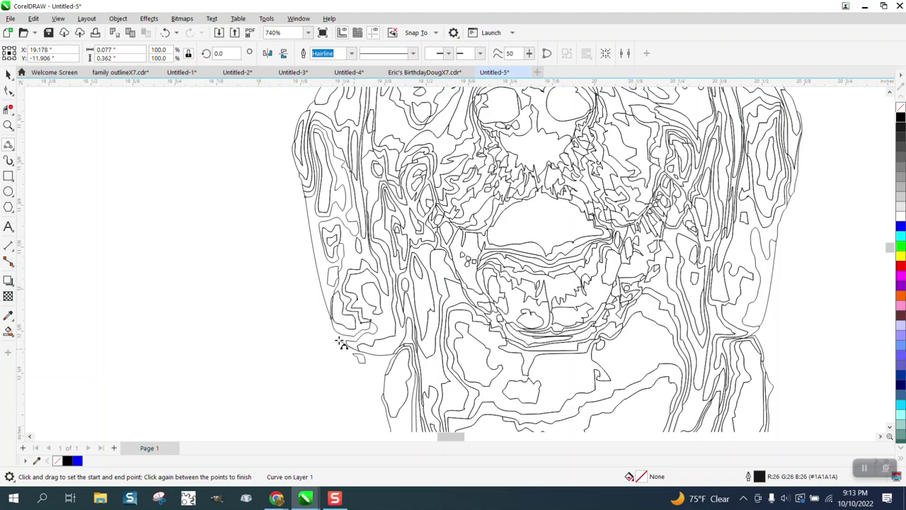
drag(345, 346, 339, 336)
click(376, 360)
Delete the small stray shape just below the tip of the dog's left ear.
click(8, 75)
click(318, 356)
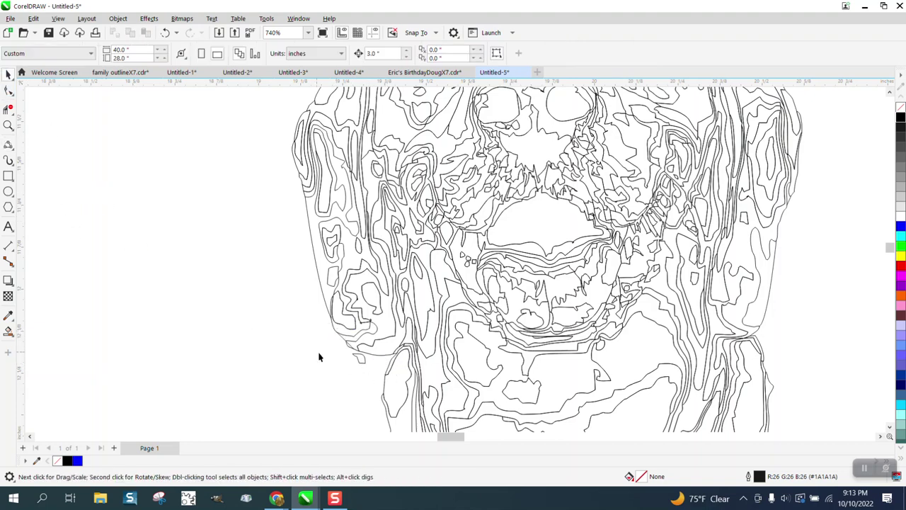
click(364, 363)
key(Delete)
scroll(387, 366, down, 5)
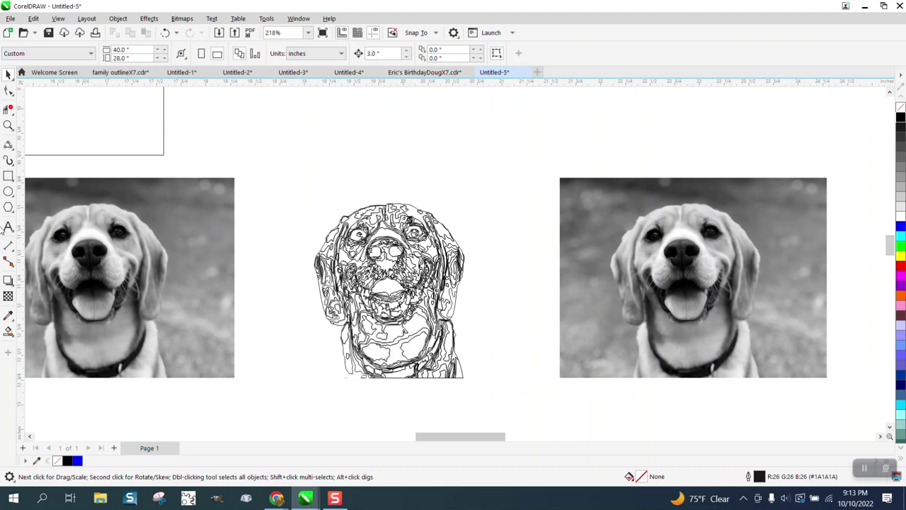
Try to close the open lower-left corner of the dog's chest outline with 3-point curves down the side and along the base.
click(8, 125)
drag(276, 313, 461, 430)
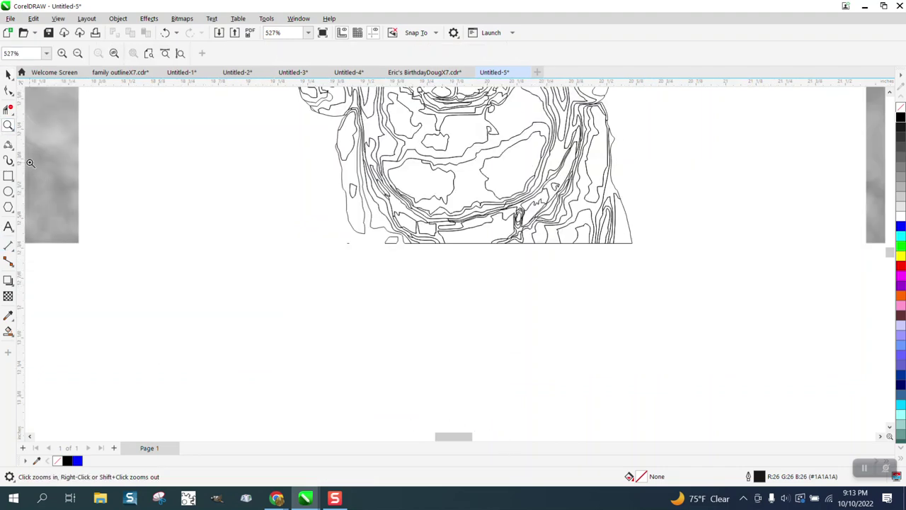
click(13, 96)
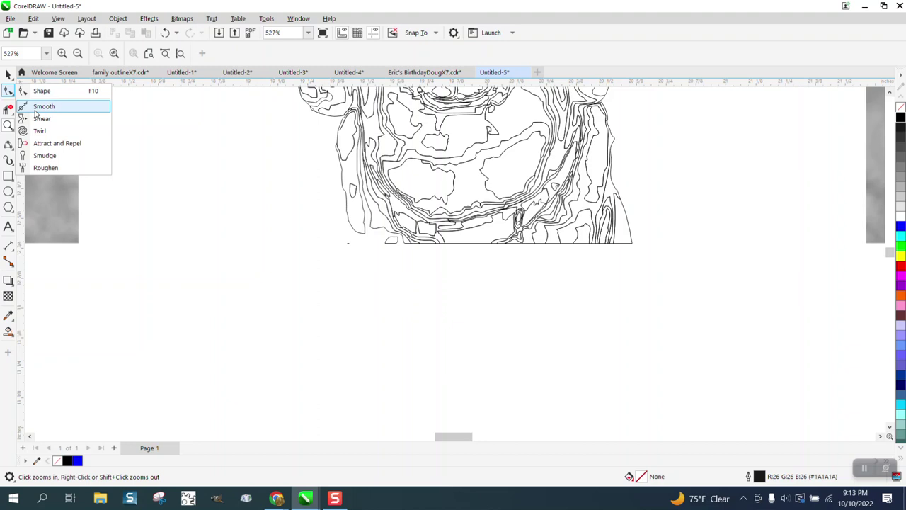
click(13, 163)
click(13, 148)
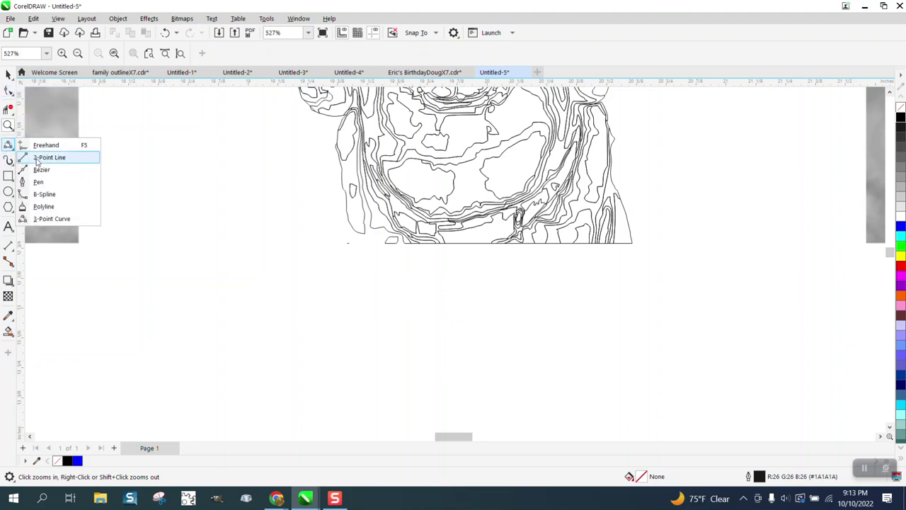
click(74, 218)
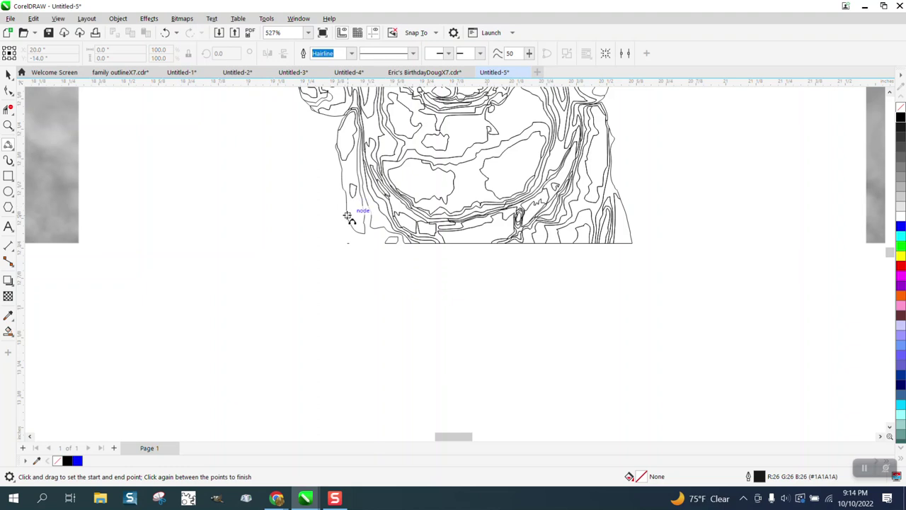
mouse_move(348, 215)
mouse_down()
mouse_move(348, 244)
mouse_move(407, 244)
mouse_up()
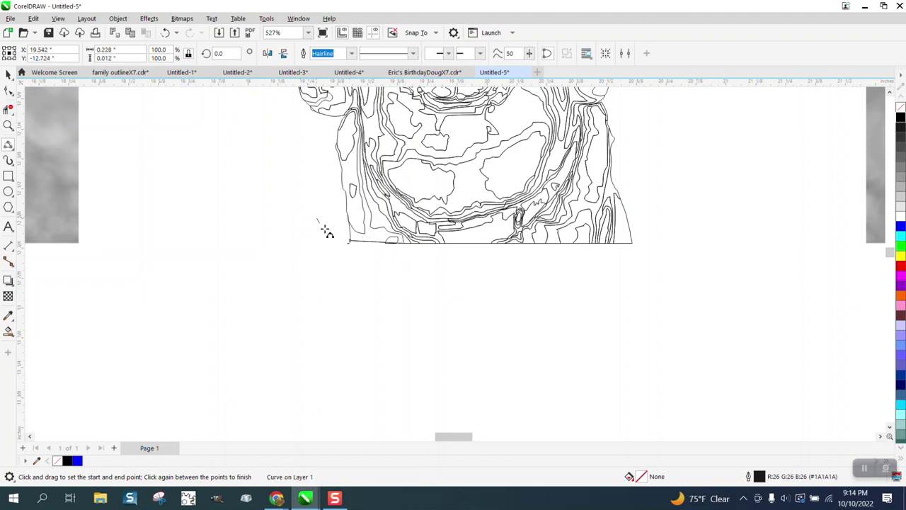
drag(325, 230, 350, 288)
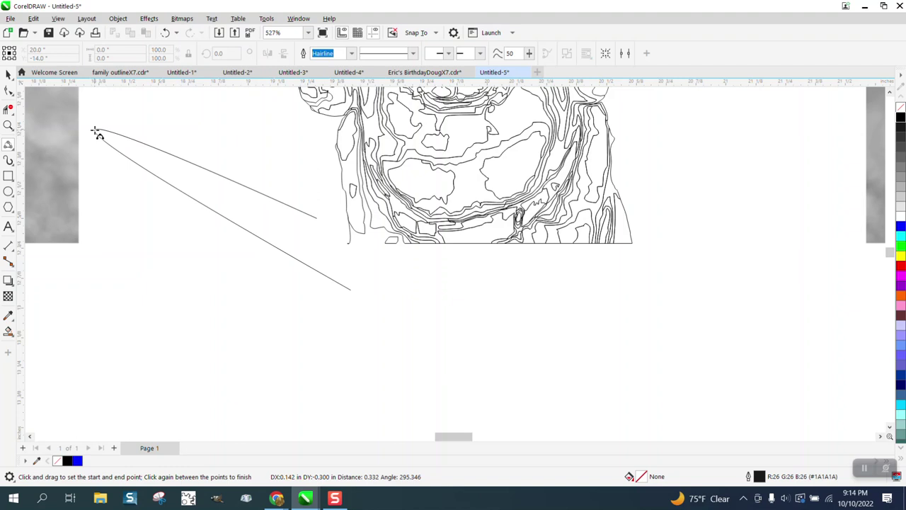
click(131, 152)
click(8, 75)
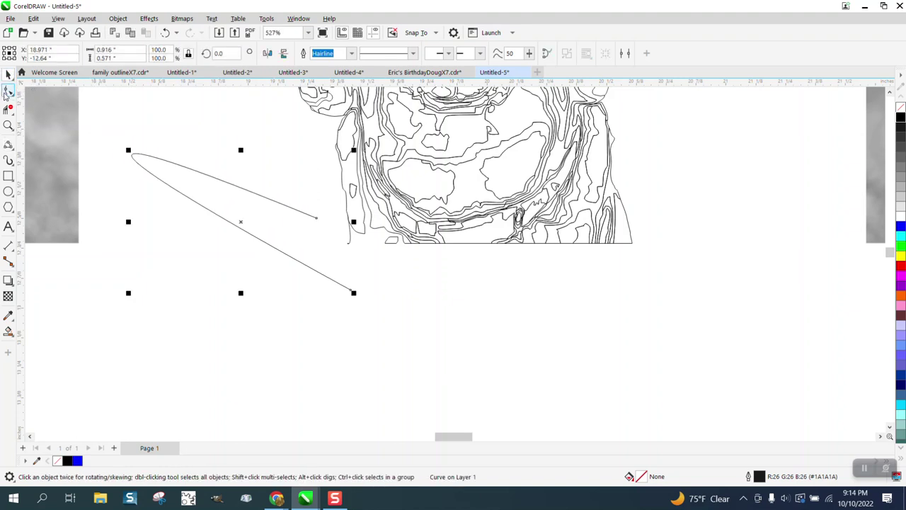
click(7, 90)
drag(299, 203, 359, 306)
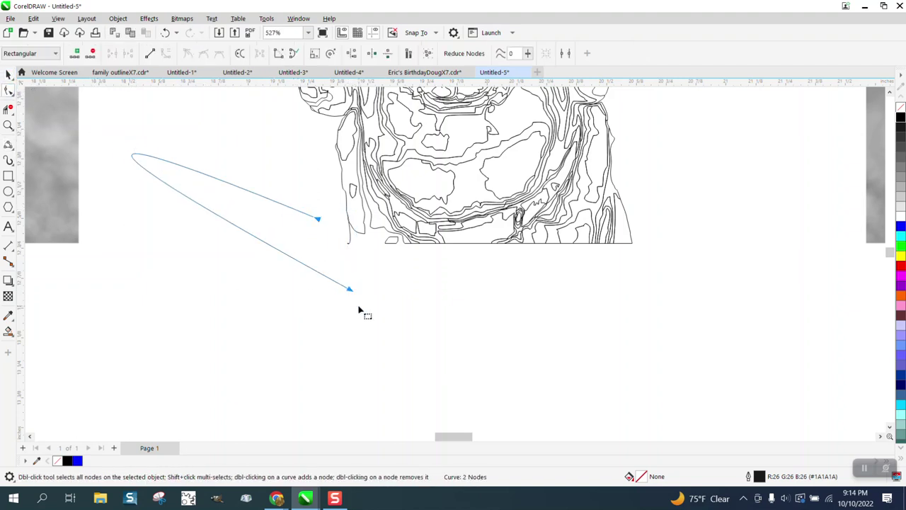
key(Delete)
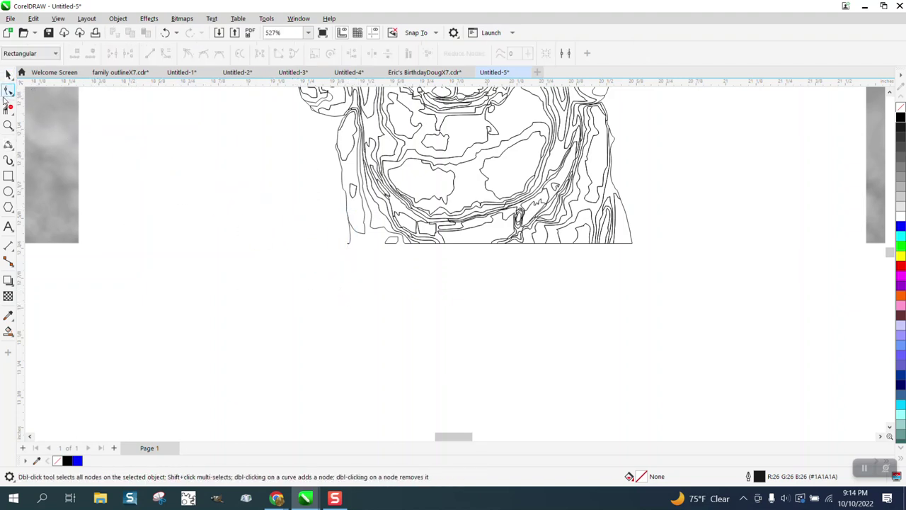
Draw a 2-point line about 0.242 inches long across the open left part of the chest's bottom edge.
click(10, 146)
click(47, 157)
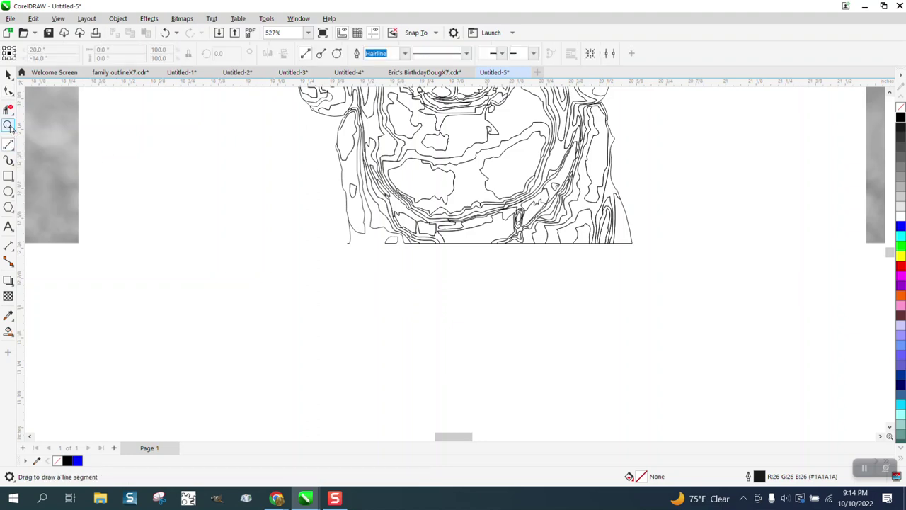
click(8, 126)
click(375, 272)
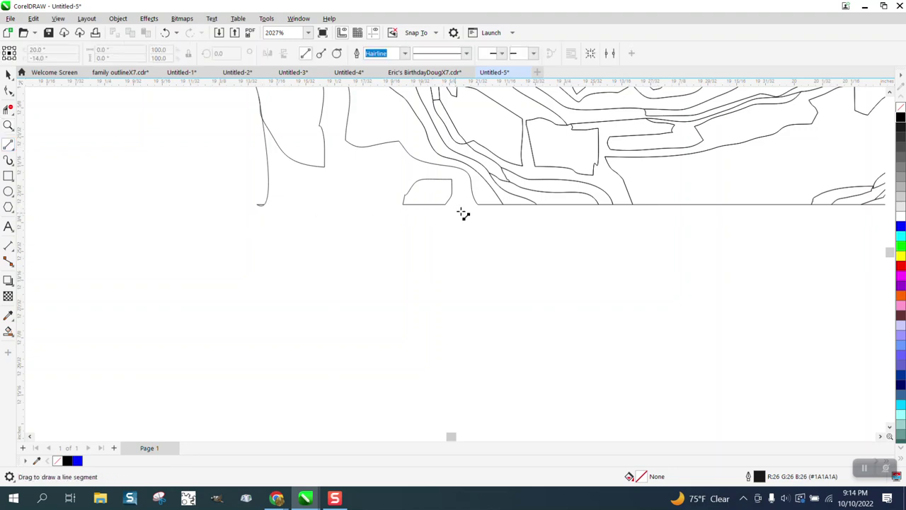
drag(486, 205, 260, 206)
Delete the curved side segment at the chest's lower-left corner and replace it with a vertical 2-point line about 0.101 inches long.
click(7, 108)
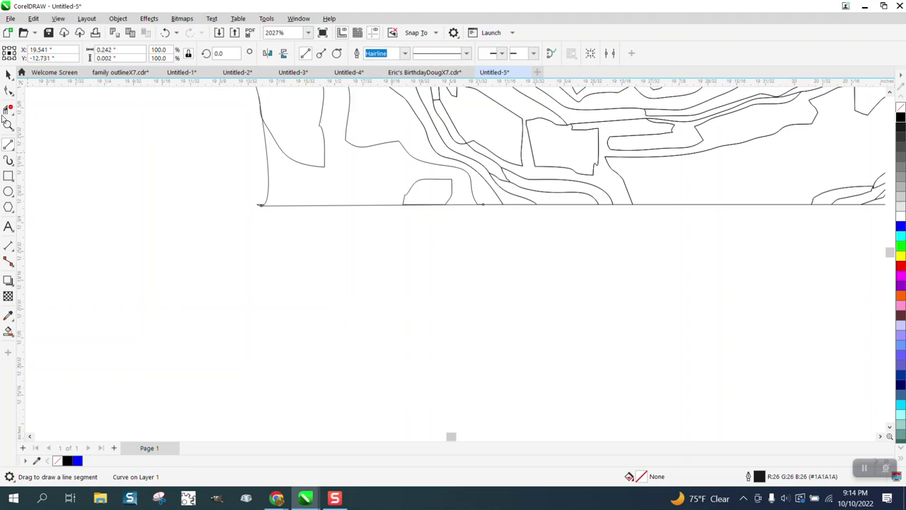
click(266, 205)
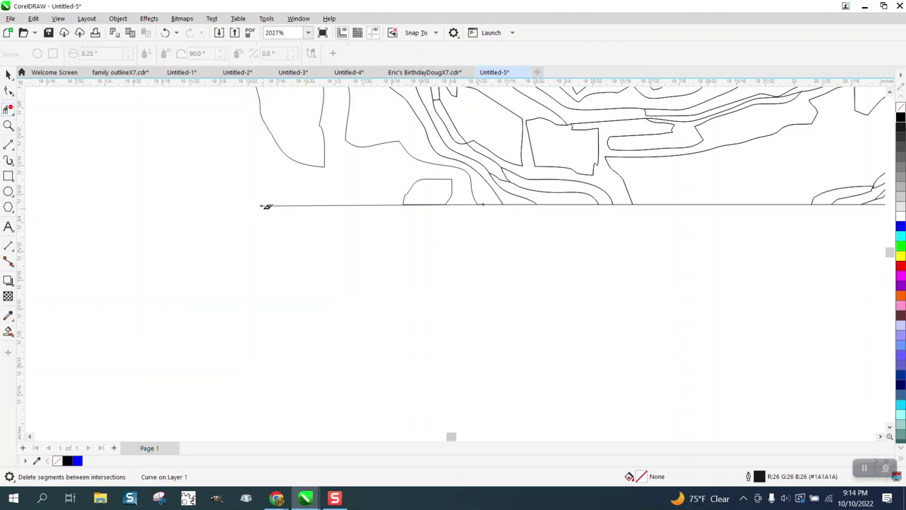
click(13, 150)
click(40, 157)
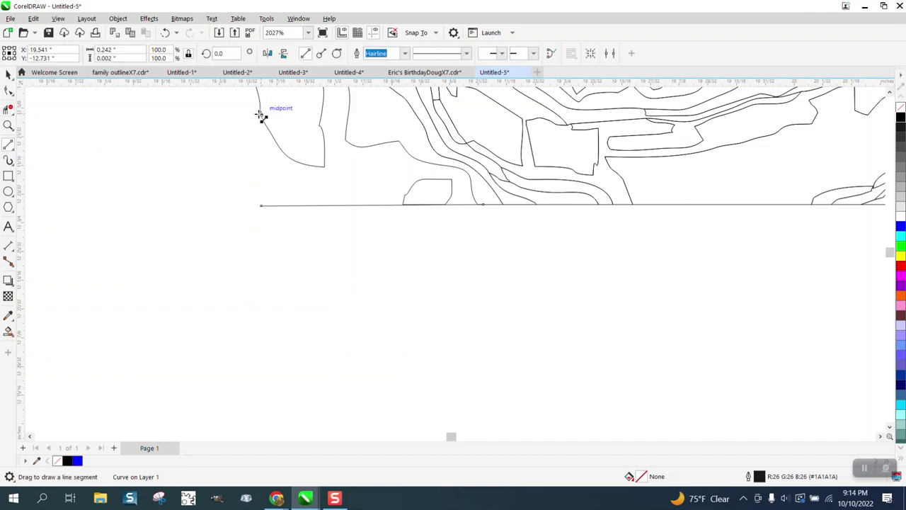
drag(260, 115, 261, 205)
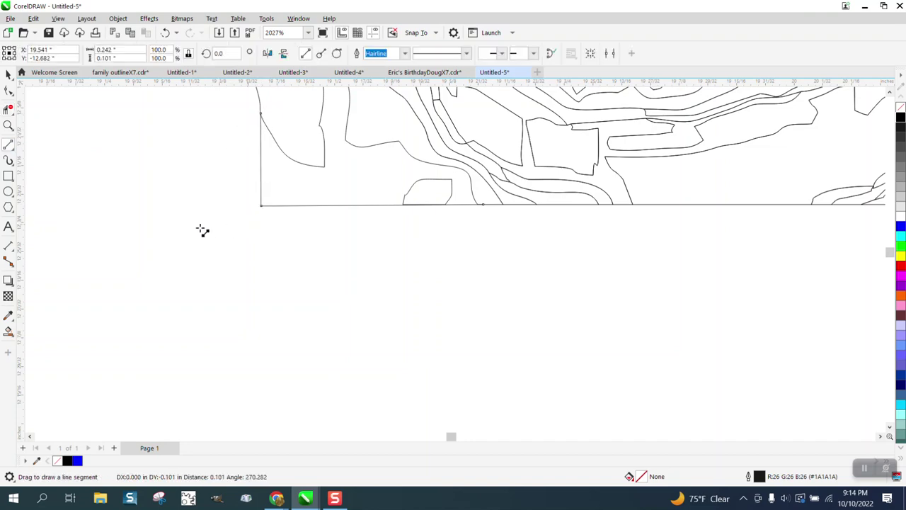
Draw a rectangle around the whole dog outline drawing and extend its upper edge slightly above the head.
scroll(185, 230, down, 3)
scroll(185, 230, down, 2)
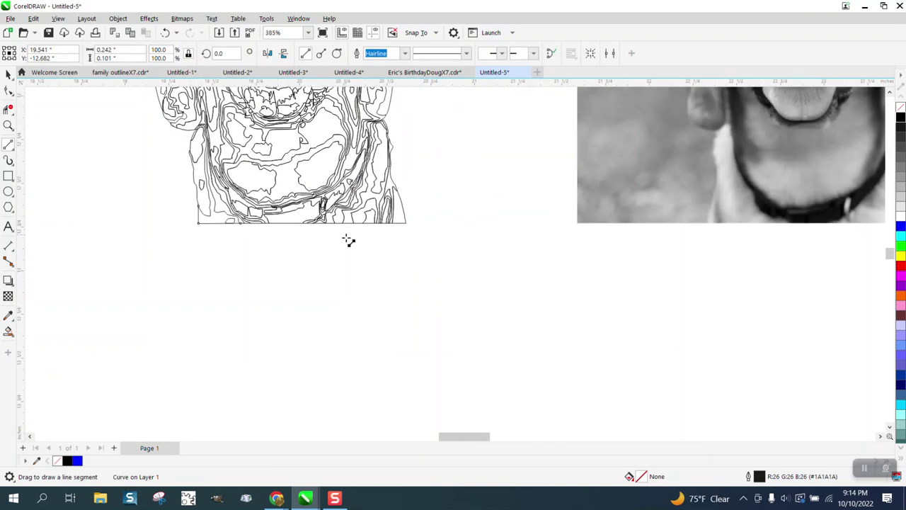
scroll(349, 241, down, 1)
click(10, 126)
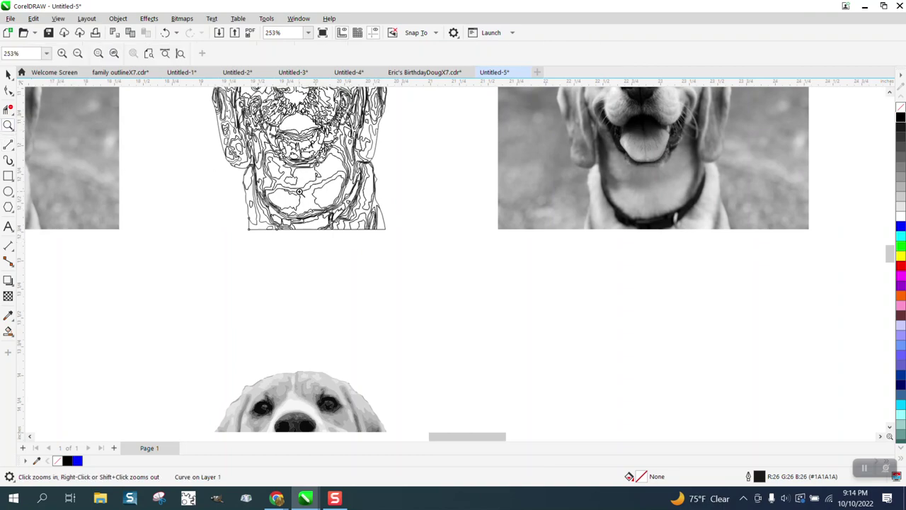
scroll(299, 193, down, 2)
drag(371, 218, 371, 219)
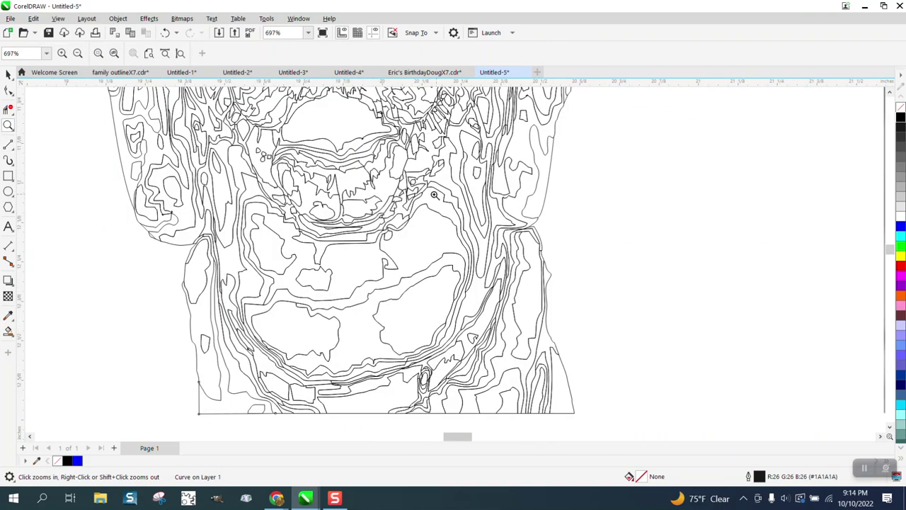
scroll(434, 198, down, 4)
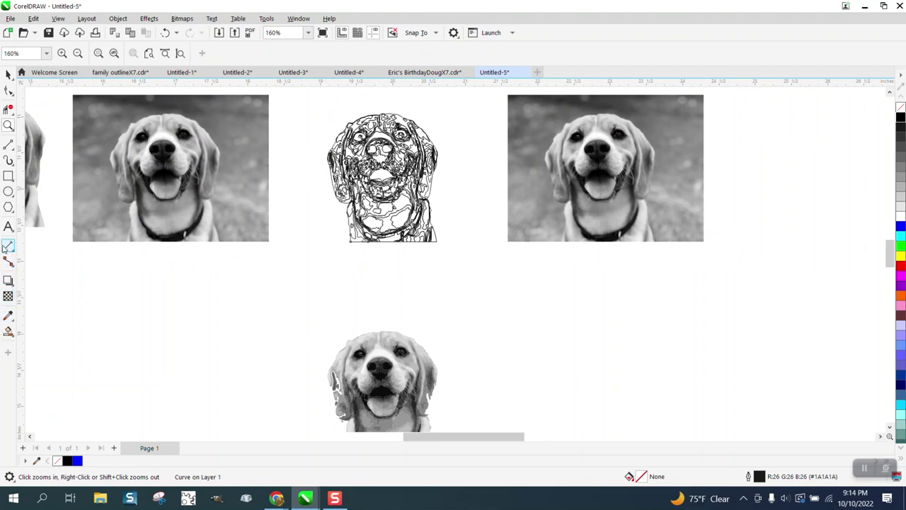
click(8, 175)
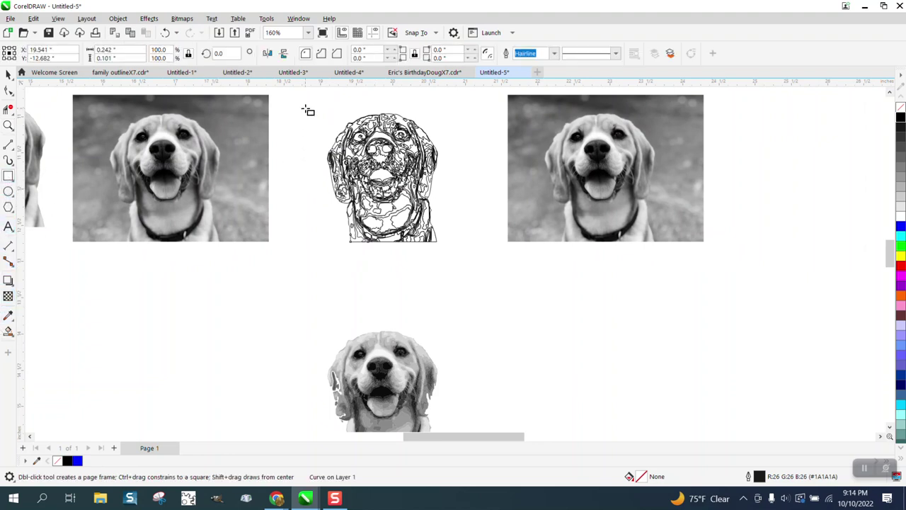
drag(307, 114, 464, 259)
drag(384, 112, 382, 104)
Smart-fill the area between the rectangle and the dog outline with blue, and move the filled shape 3 inches right and 3 inches down.
click(8, 330)
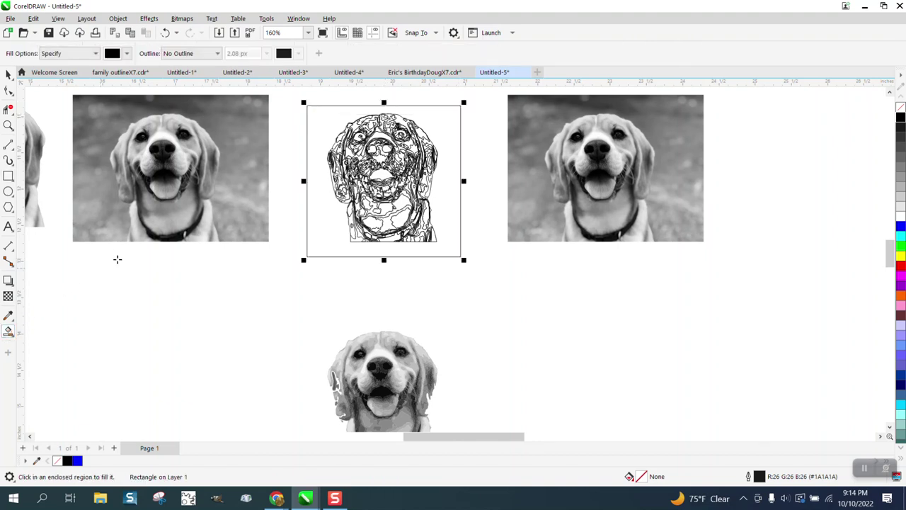
click(127, 55)
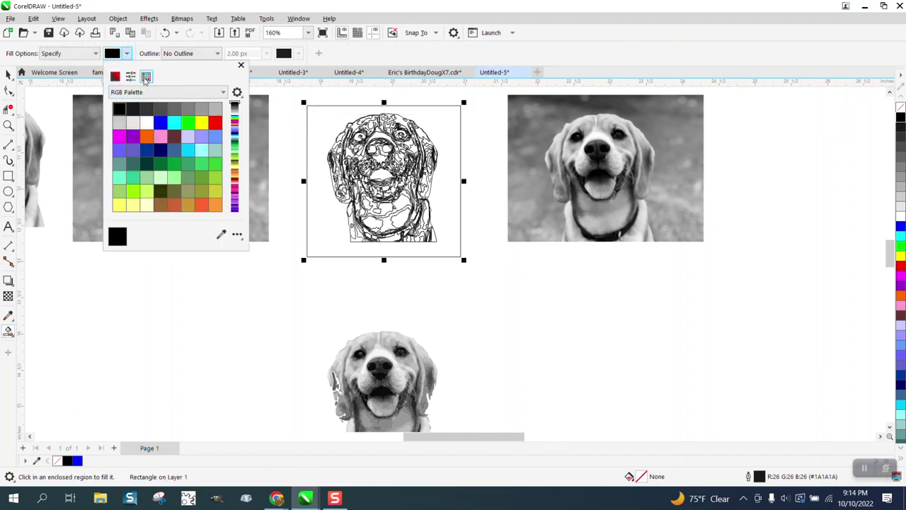
click(167, 126)
click(319, 234)
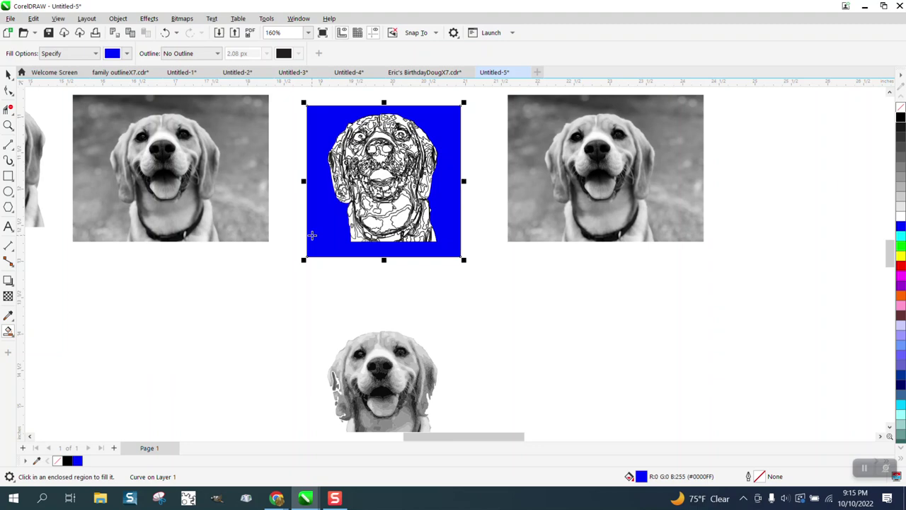
key(Right)
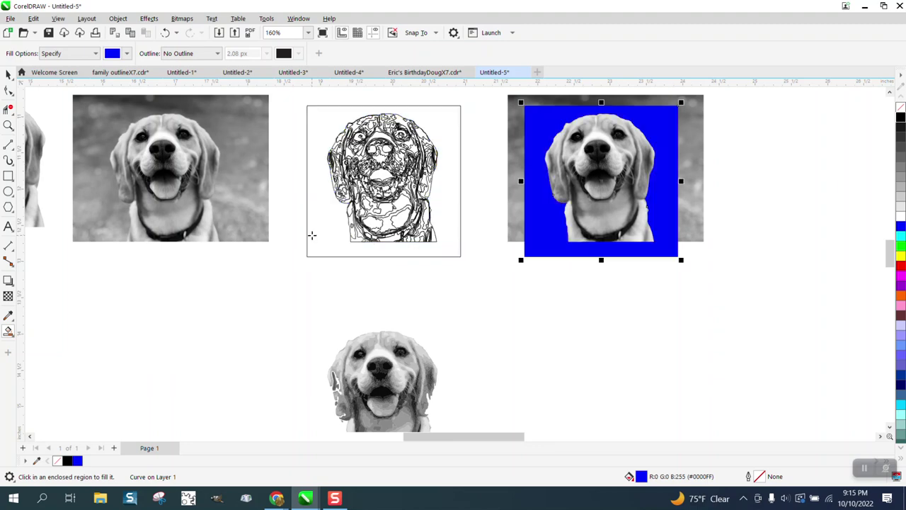
key(shift+Down)
Smart-fill the dog-shaped opening in the blue background with blue and move that silhouette 3 inches up onto the photo.
scroll(279, 231, down, 1)
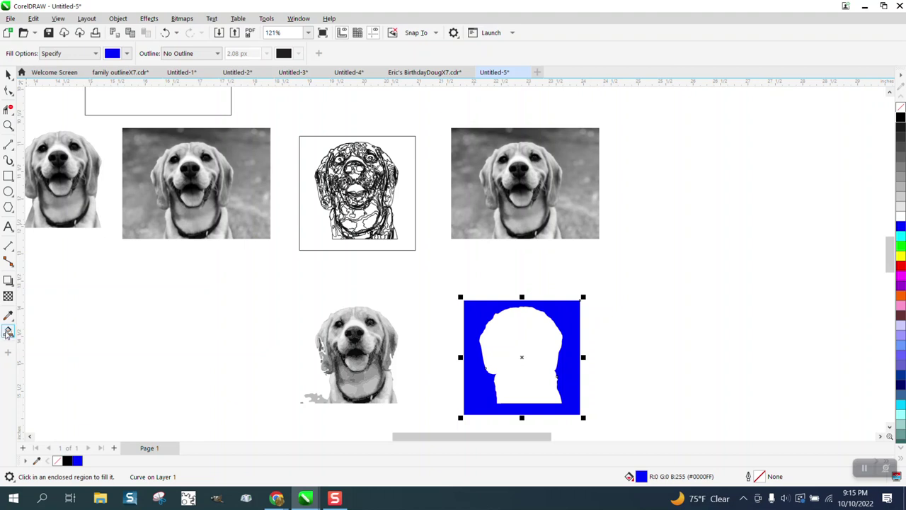
click(514, 346)
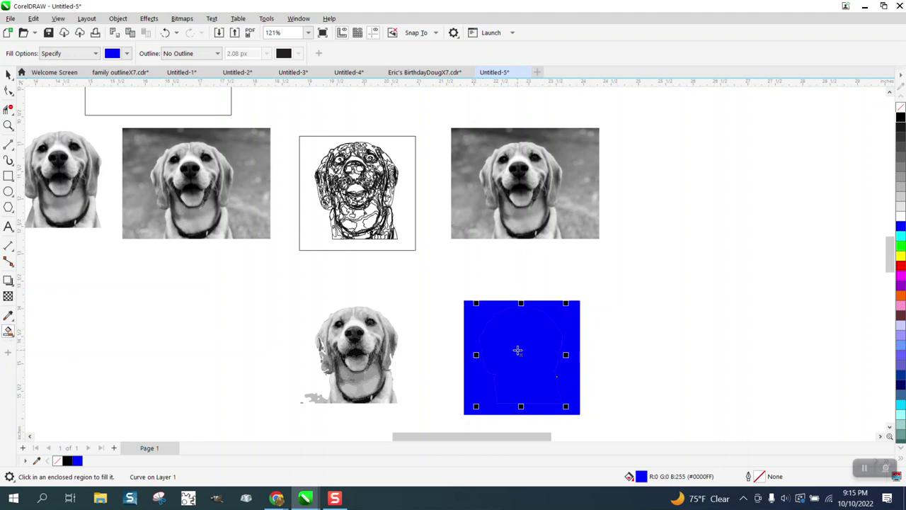
key(Up)
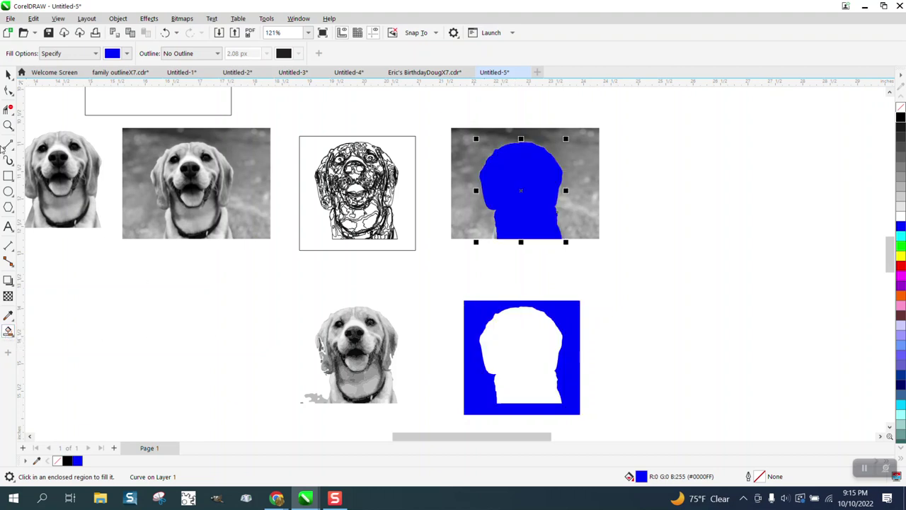
Intersect the right-hand beagle photo with the blue silhouette and move the resulting dog cutout 3 inches right.
click(8, 73)
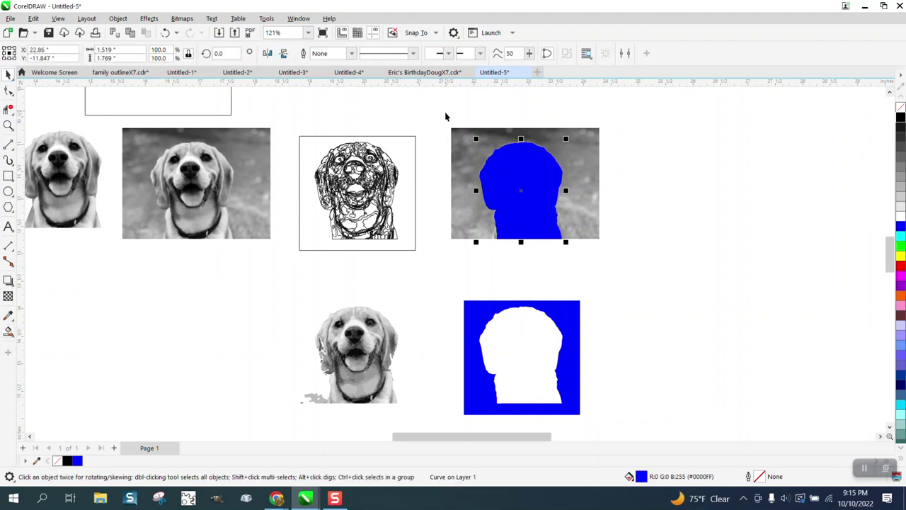
drag(445, 112, 677, 267)
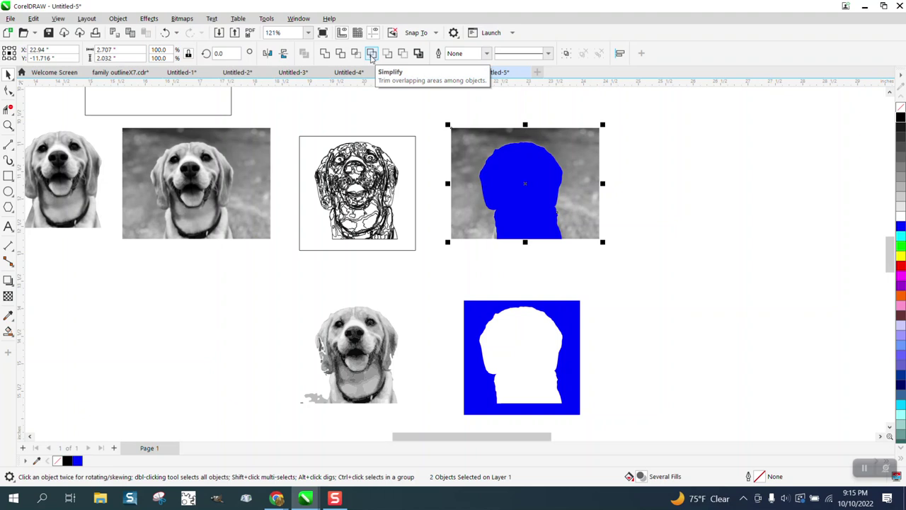
click(372, 57)
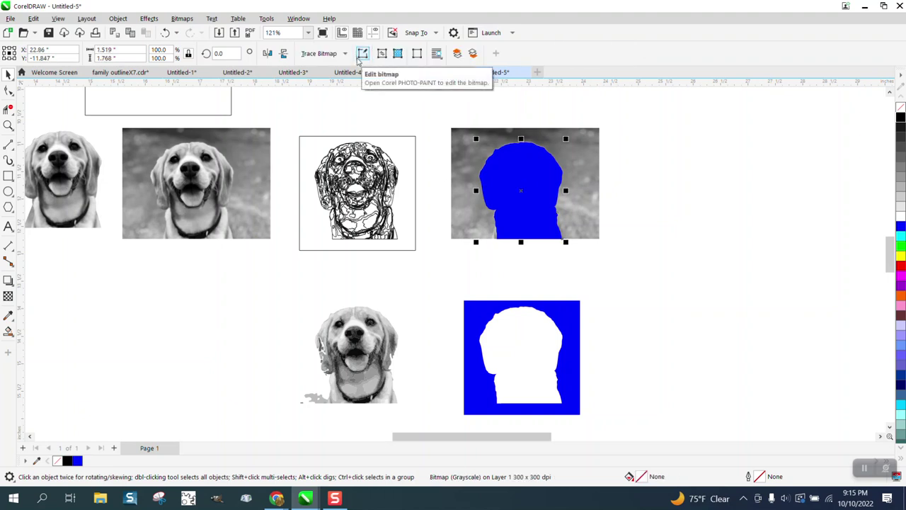
key(Right)
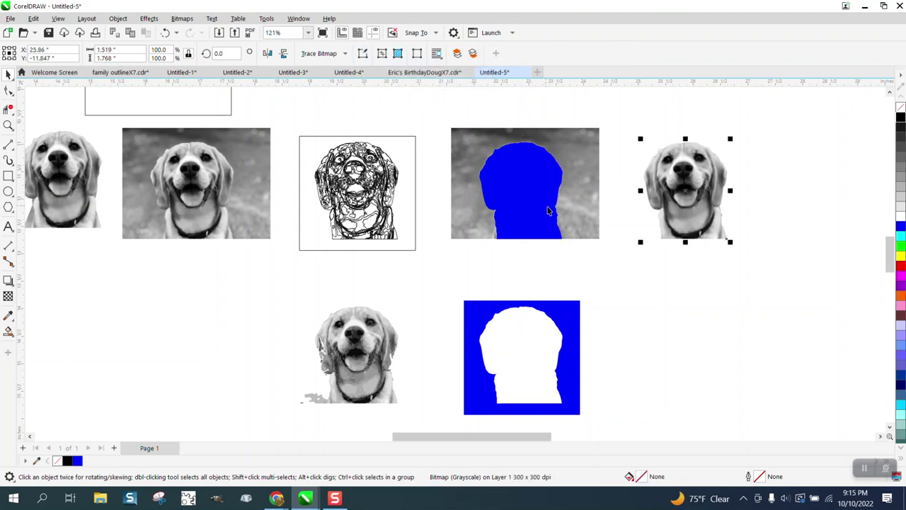
Draw a rectangle about 2.672 by 2.491 inches around the dog cutout and fill it with yellow.
click(8, 177)
drag(626, 125, 773, 262)
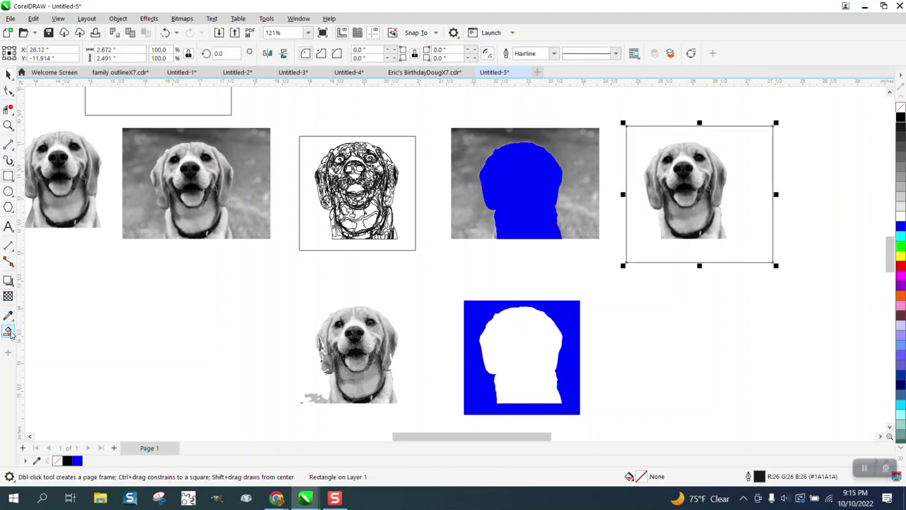
click(9, 331)
click(8, 75)
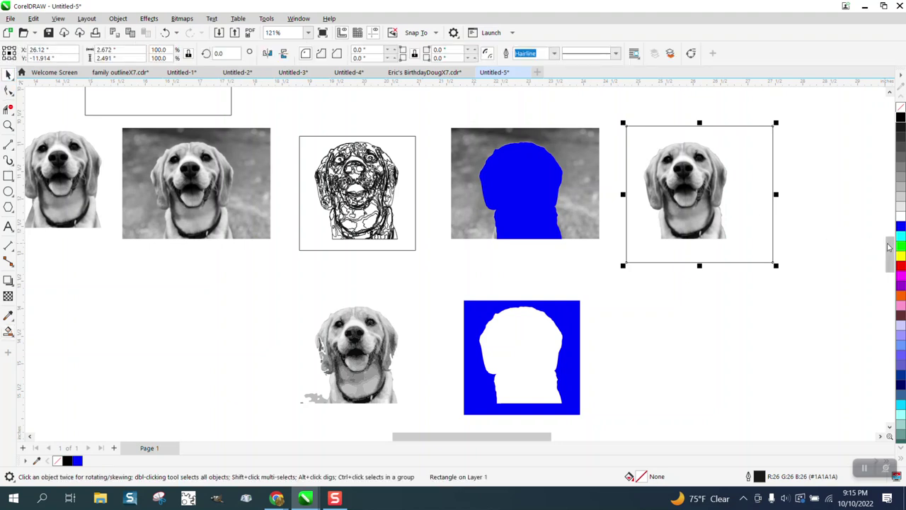
click(893, 255)
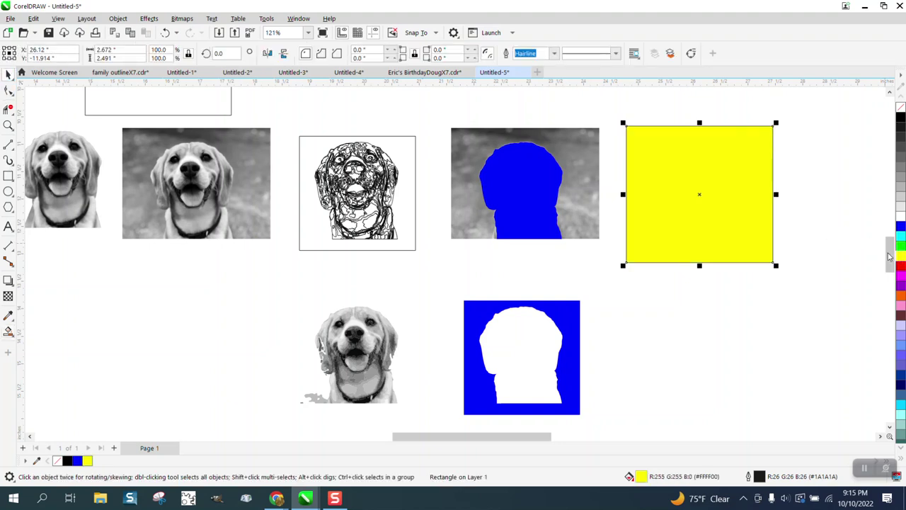
Send the yellow rectangle behind the dog cutout.
click(118, 19)
mouse_move(161, 205)
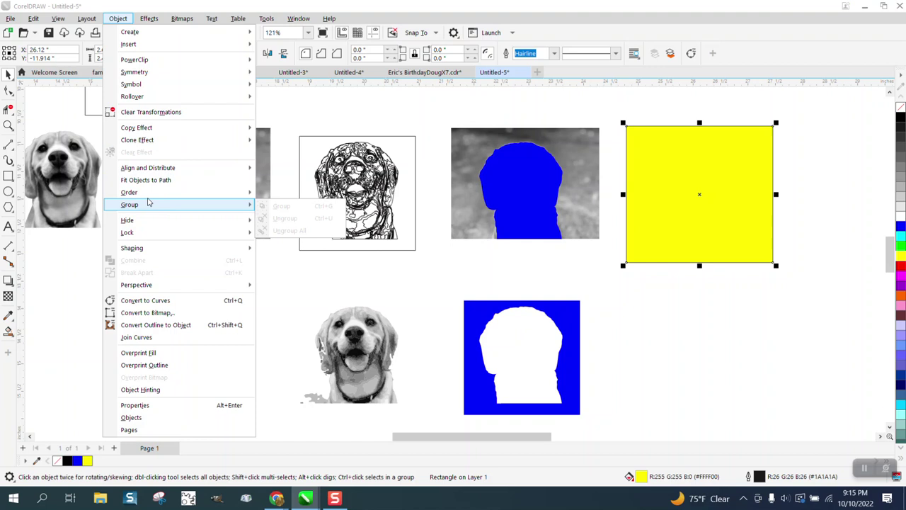
click(283, 210)
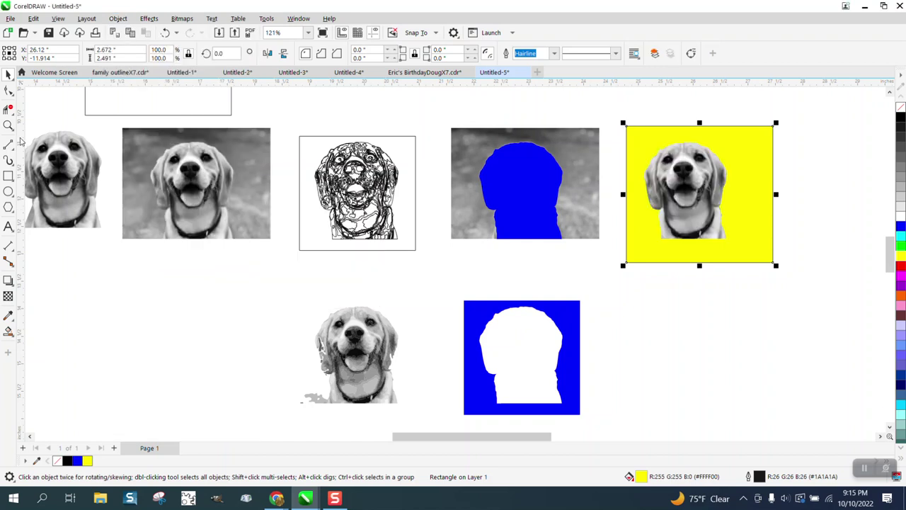
Use the Smooth tool on the dog cutout's jagged edge, across the top of the head and down the right-hand ear.
click(8, 124)
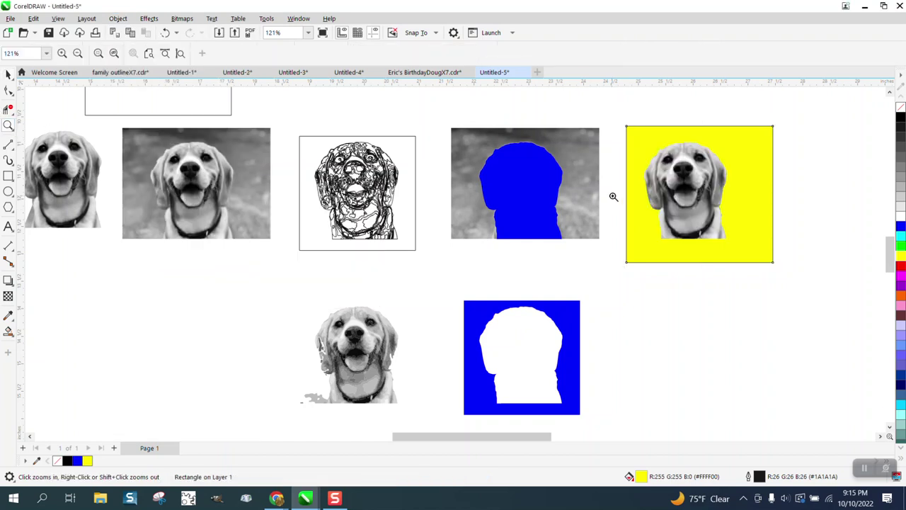
drag(744, 204, 744, 205)
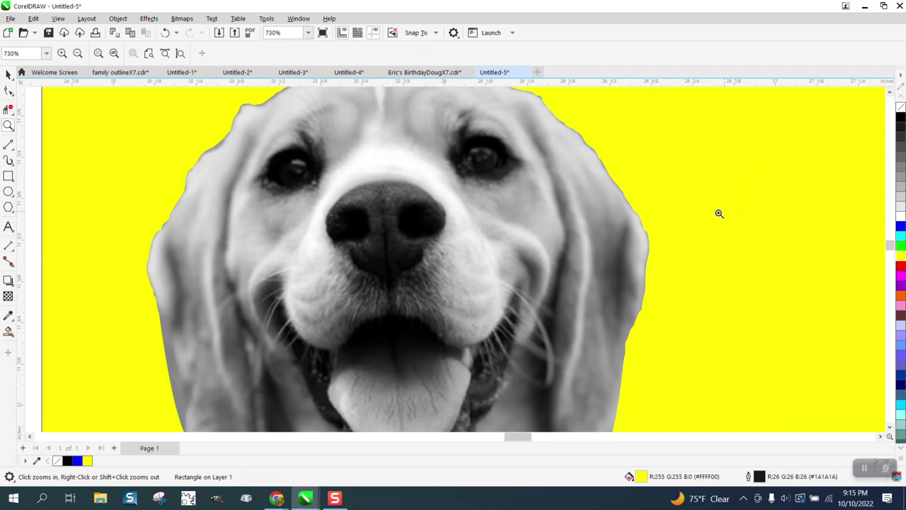
right_click(634, 221)
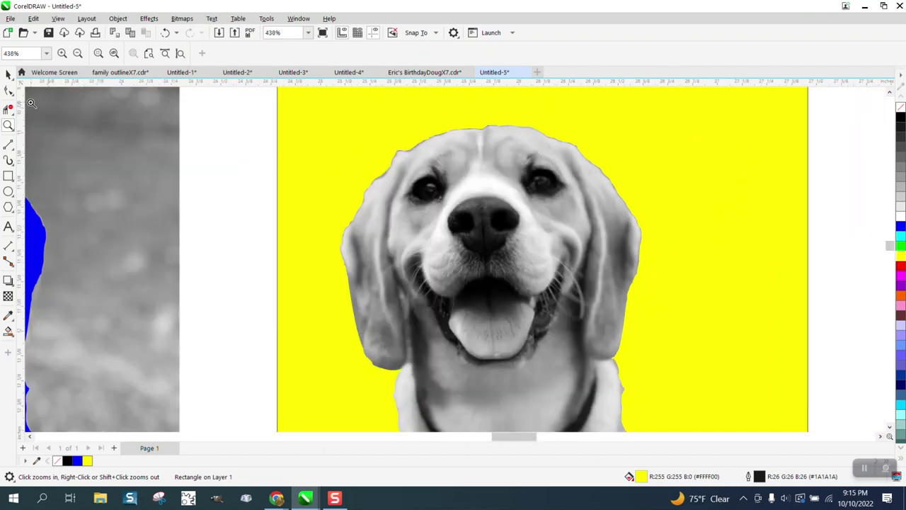
click(11, 92)
click(40, 104)
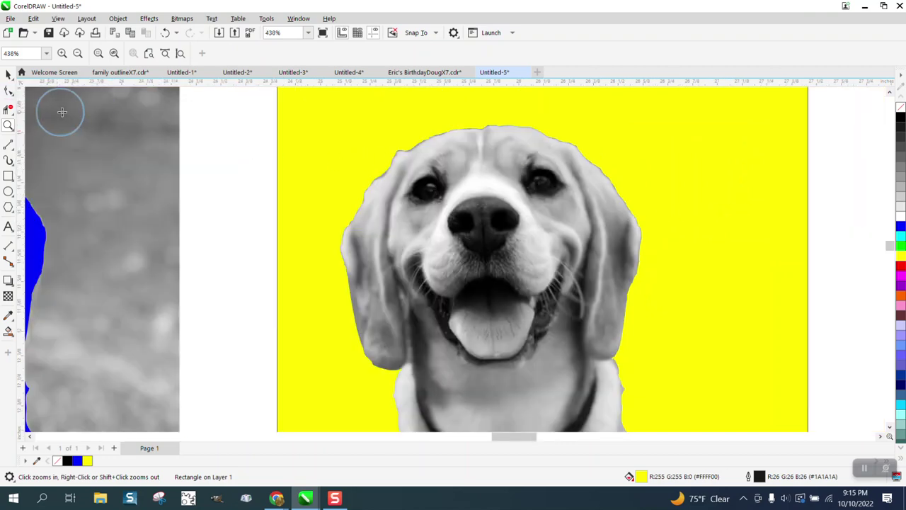
click(397, 163)
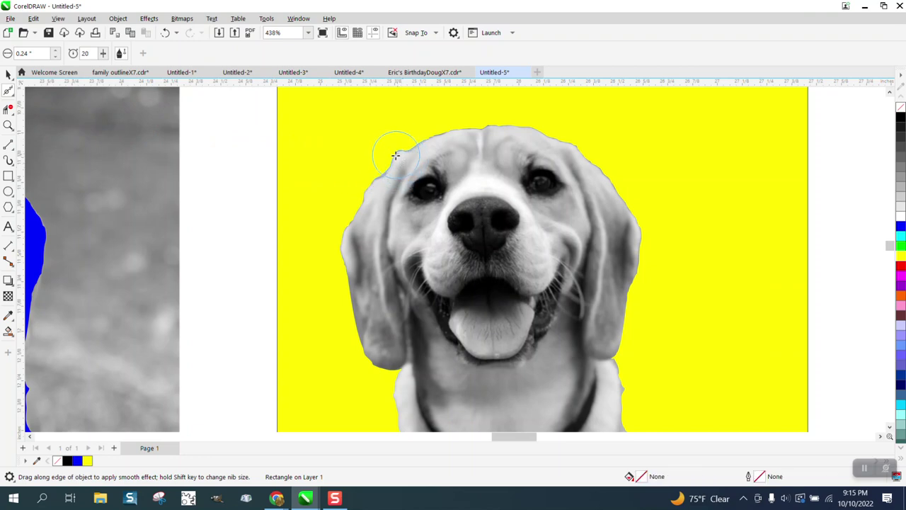
mouse_move(398, 154)
mouse_down()
mouse_move(455, 127)
mouse_move(519, 117)
mouse_move(587, 147)
mouse_up()
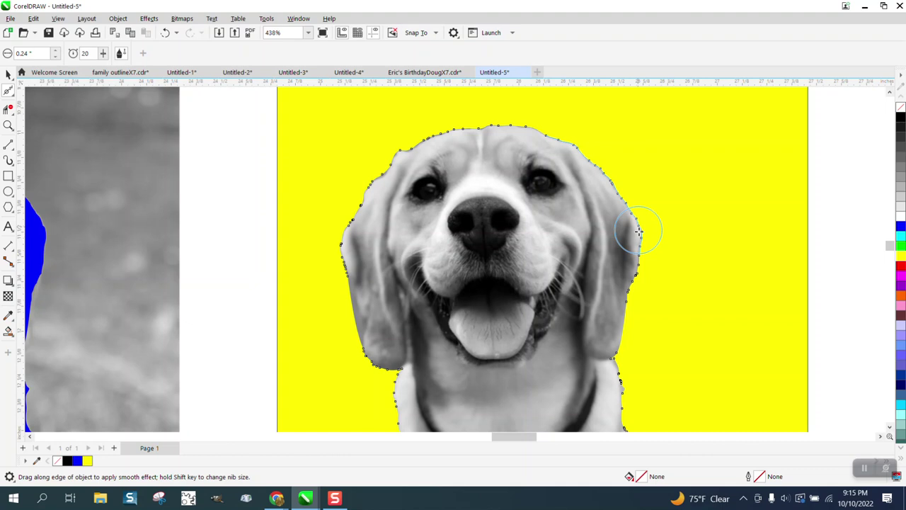
drag(634, 297, 633, 289)
Smooth the cutout's edge along the left-hand ear, the neck below it and the lower right-hand side of the chest.
mouse_move(373, 185)
mouse_down()
mouse_move(334, 217)
mouse_move(340, 303)
mouse_move(352, 290)
mouse_move(357, 349)
mouse_move(358, 341)
mouse_up()
drag(395, 368, 400, 382)
scroll(375, 336, down, 2)
drag(485, 362, 492, 389)
click(8, 74)
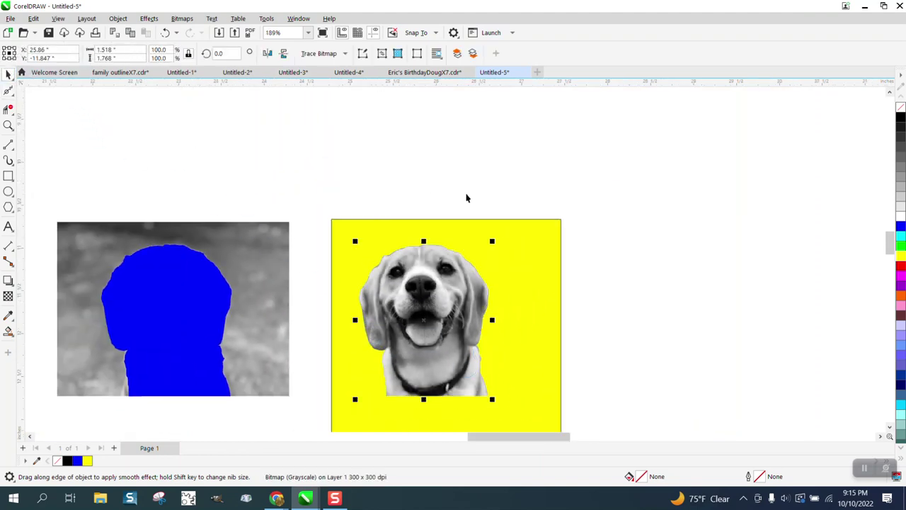
scroll(465, 197, down, 2)
scroll(484, 221, down, 1)
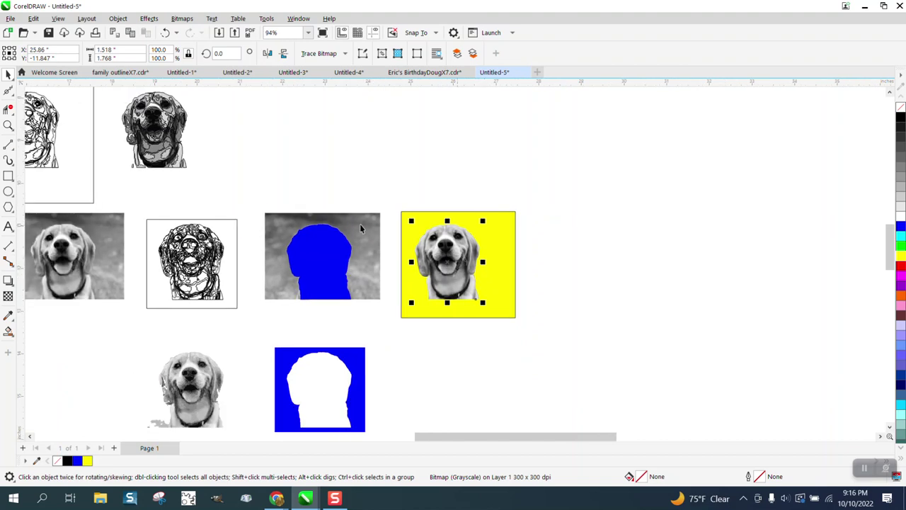